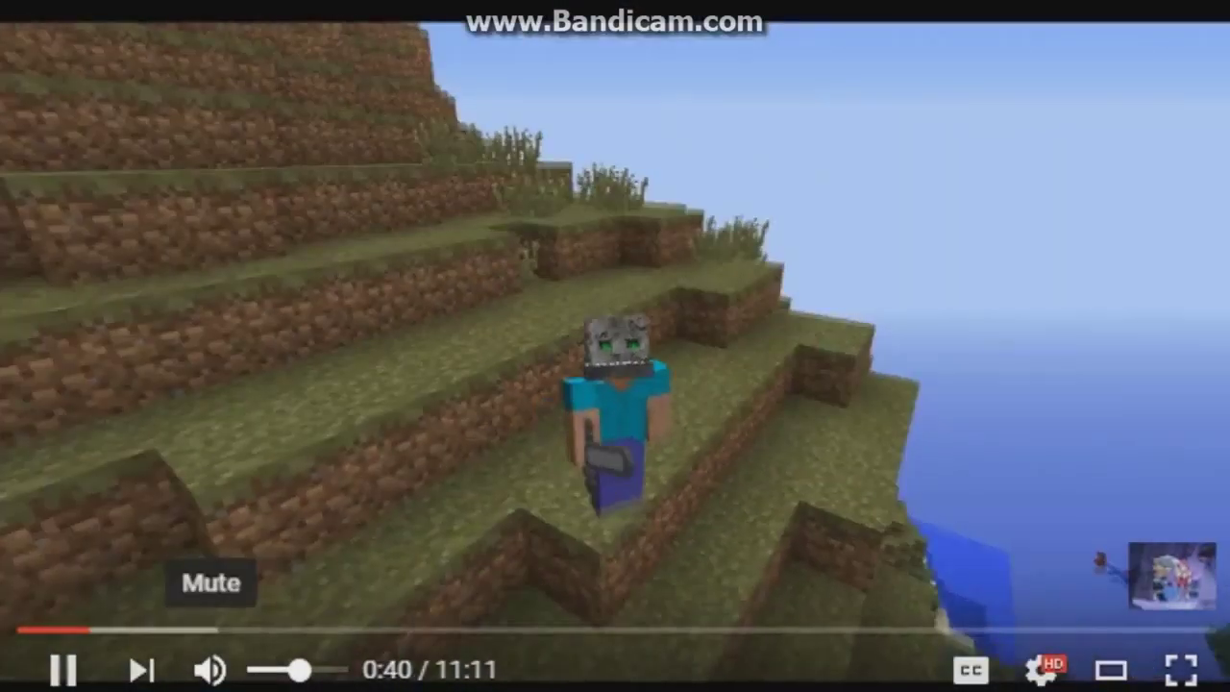
pyautogui.press('space')
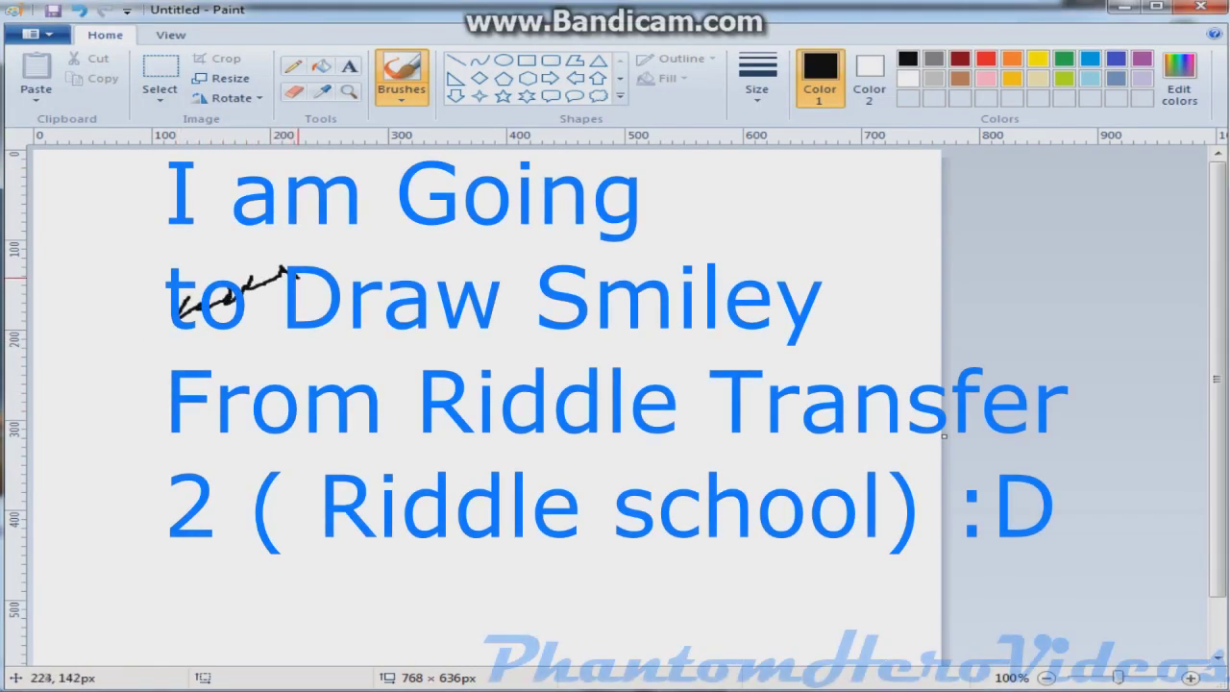
# Brush a jagged black fringe with pointed hair locks at both of its ends
pyautogui.moveTo(338, 287); pyautogui.dragTo(400, 317)
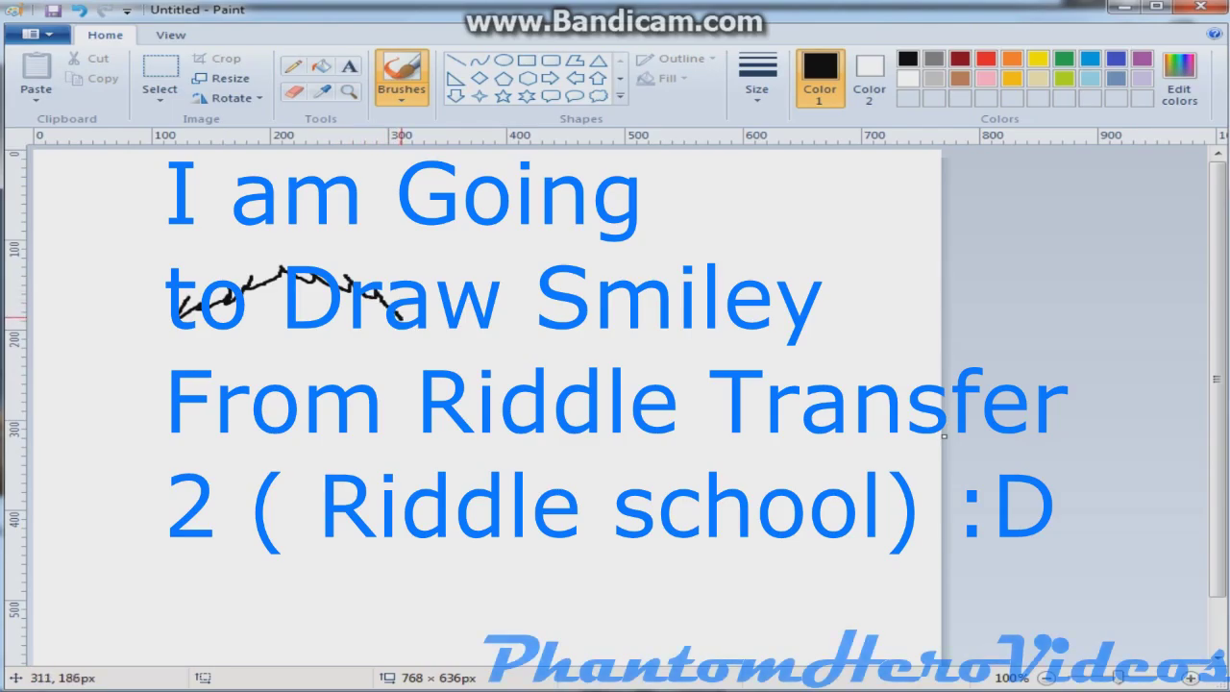
pyautogui.moveTo(377, 266); pyautogui.dragTo(405, 287)
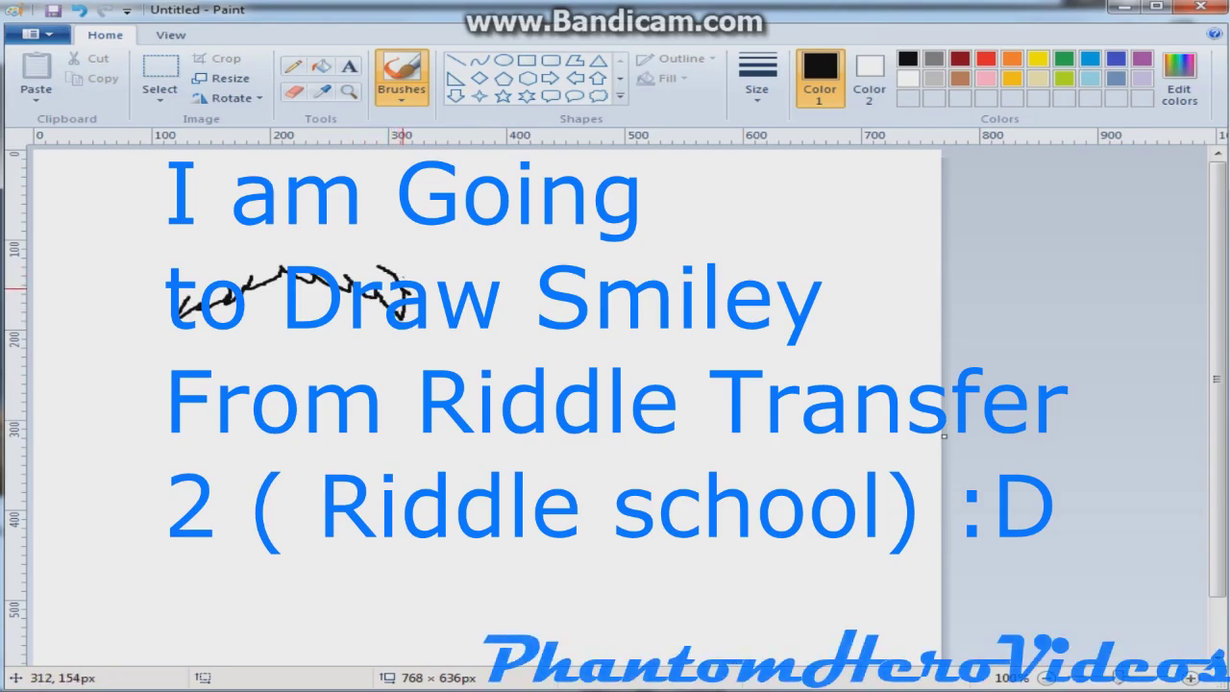
pyautogui.moveTo(416, 292); pyautogui.dragTo(397, 244)
pyautogui.click(294, 91)
pyautogui.click(401, 77)
pyautogui.moveTo(181, 295); pyautogui.dragTo(188, 282)
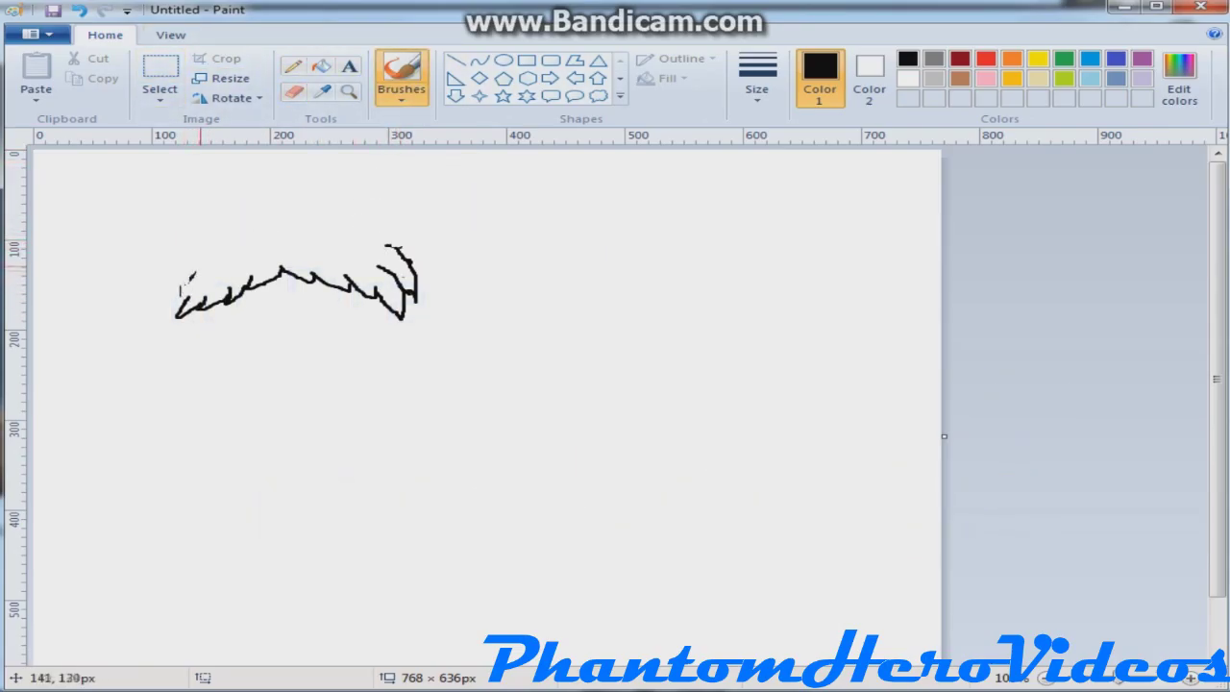
pyautogui.click(294, 91)
pyautogui.moveTo(197, 271)
pyautogui.mouseDown()
pyautogui.moveTo(184, 288)
pyautogui.moveTo(271, 223)
pyautogui.moveTo(401, 248)
pyautogui.mouseUp()
pyautogui.click(402, 77)
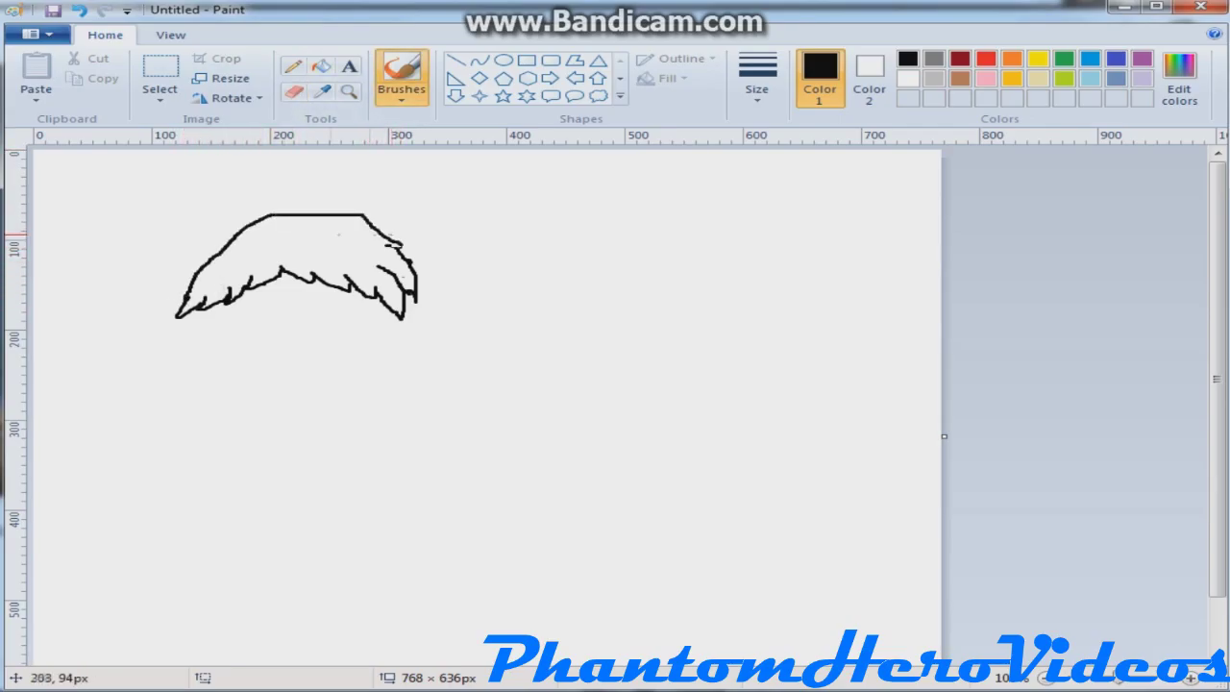
pyautogui.hotkey('ctrl', 'z')
# Brush an arched outer outline over the fringe and a rounded crown of hair above it
pyautogui.moveTo(178, 311)
pyautogui.mouseDown()
pyautogui.moveTo(240, 239)
pyautogui.moveTo(394, 246)
pyautogui.mouseUp()
pyautogui.moveTo(230, 241)
pyautogui.mouseDown()
pyautogui.moveTo(341, 202)
pyautogui.moveTo(364, 228)
pyautogui.mouseUp()
# Try an oval face under the fringe with the overlap erased and the side lock reshaped, and undo it
pyautogui.click(503, 60)
pyautogui.moveTo(202, 281)
pyautogui.mouseDown()
pyautogui.moveTo(310, 382)
pyautogui.moveTo(386, 405)
pyautogui.mouseUp()
pyautogui.moveTo(293, 362); pyautogui.dragTo(294, 334)
pyautogui.click(462, 361)
pyautogui.click(293, 91)
pyautogui.moveTo(216, 281)
pyautogui.mouseDown()
pyautogui.moveTo(221, 295)
pyautogui.moveTo(206, 302)
pyautogui.moveTo(275, 256)
pyautogui.moveTo(372, 284)
pyautogui.mouseUp()
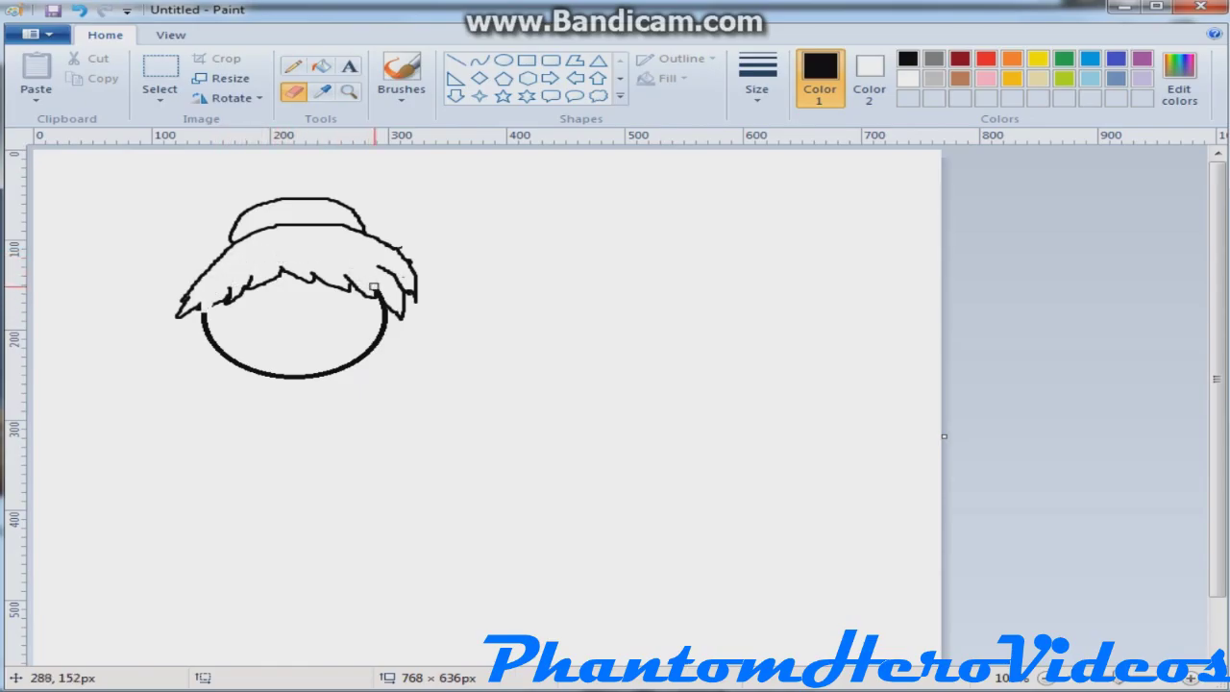
pyautogui.click(401, 77)
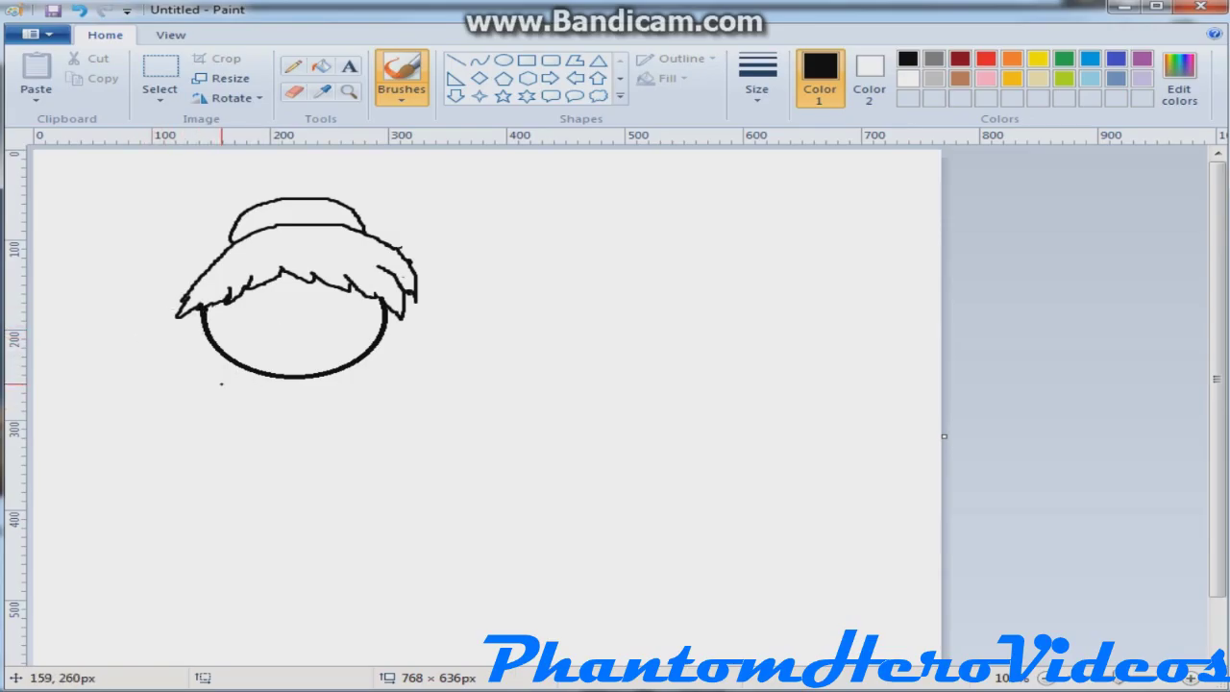
pyautogui.click(294, 91)
pyautogui.moveTo(193, 288); pyautogui.dragTo(176, 314)
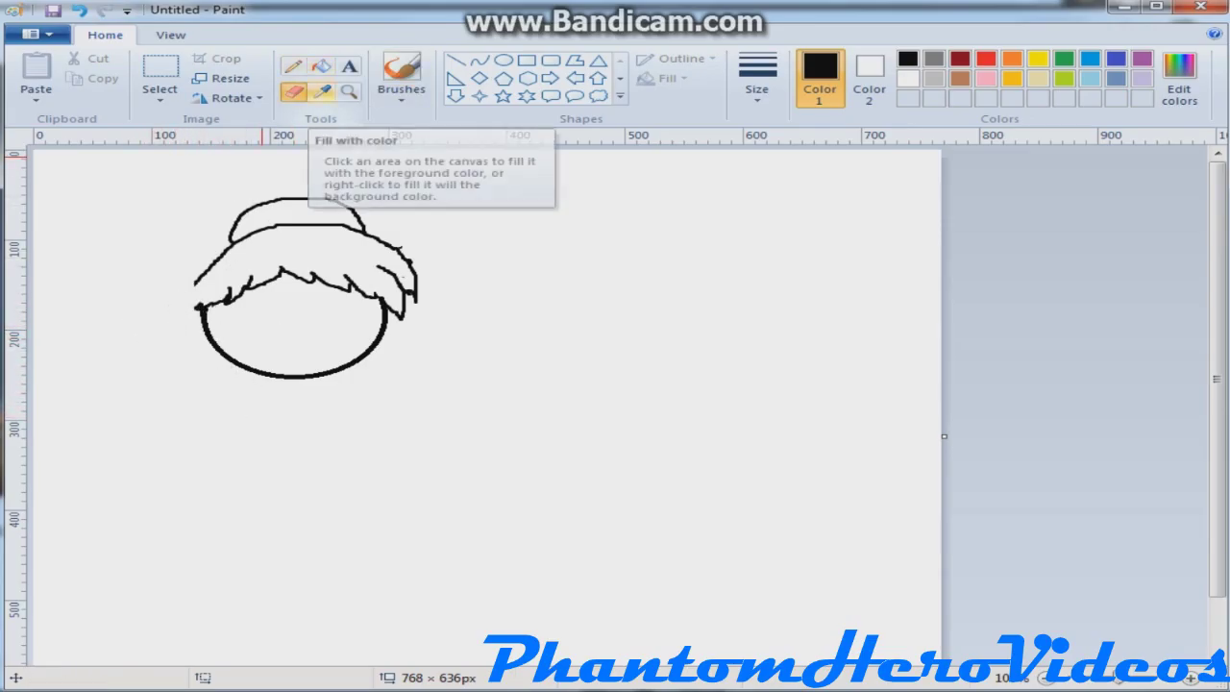
pyautogui.click(402, 77)
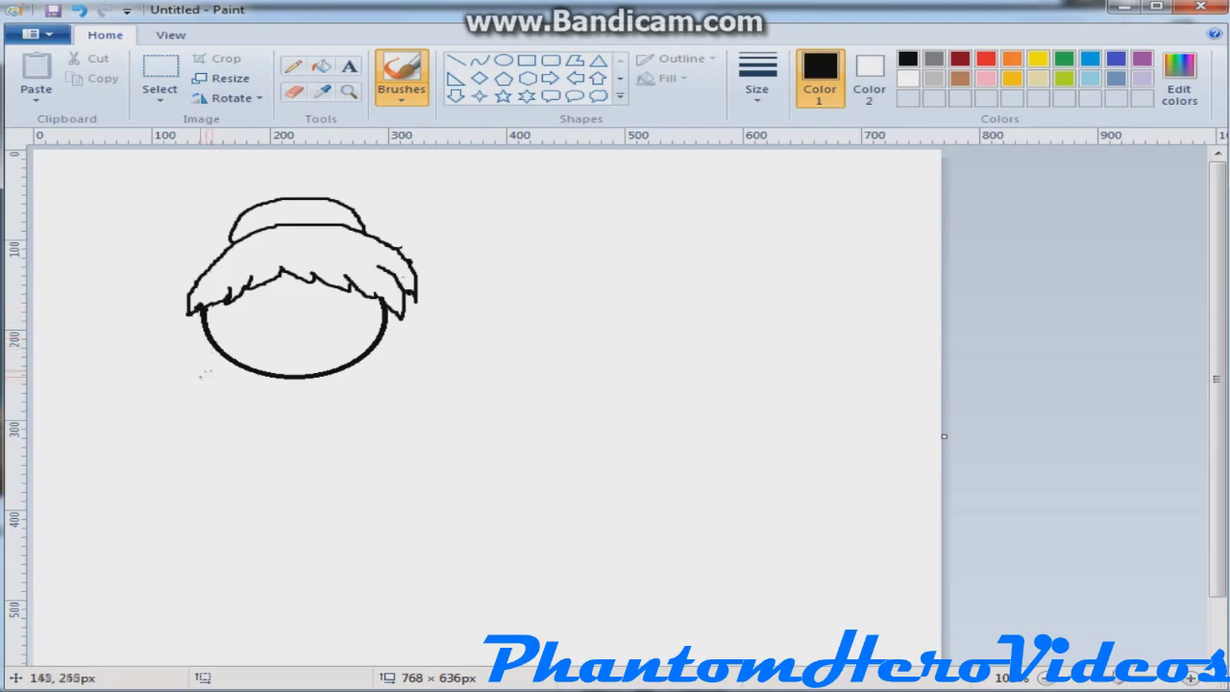
pyautogui.hotkey('ctrl', 'z')
pyautogui.hotkey('ctrl', 'z')
pyautogui.hotkey('ctrl', 'z')
pyautogui.hotkey('ctrl', 'y')
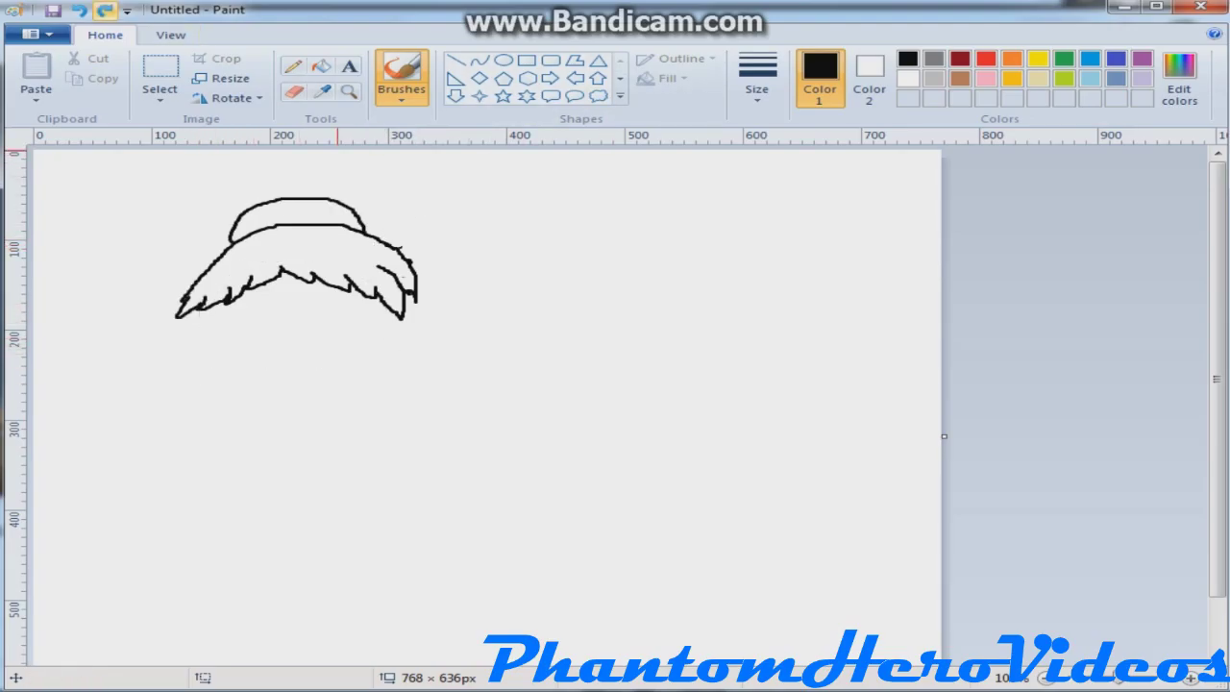
pyautogui.click(502, 60)
pyautogui.moveTo(222, 259); pyautogui.dragTo(353, 367)
pyautogui.hotkey('ctrl', 'z')
pyautogui.click(479, 59)
pyautogui.moveTo(194, 308); pyautogui.dragTo(251, 387)
pyautogui.moveTo(222, 347); pyautogui.dragTo(228, 380)
pyautogui.hotkey('ctrl', 'z')
pyautogui.moveTo(212, 305); pyautogui.dragTo(247, 373)
pyautogui.moveTo(228, 348)
pyautogui.mouseDown()
pyautogui.moveTo(217, 361)
pyautogui.moveTo(210, 337)
pyautogui.moveTo(346, 366)
pyautogui.moveTo(327, 387)
pyautogui.mouseUp()
pyautogui.click(222, 341)
pyautogui.hotkey('ctrl', 'z')
pyautogui.hotkey('ctrl', 'z')
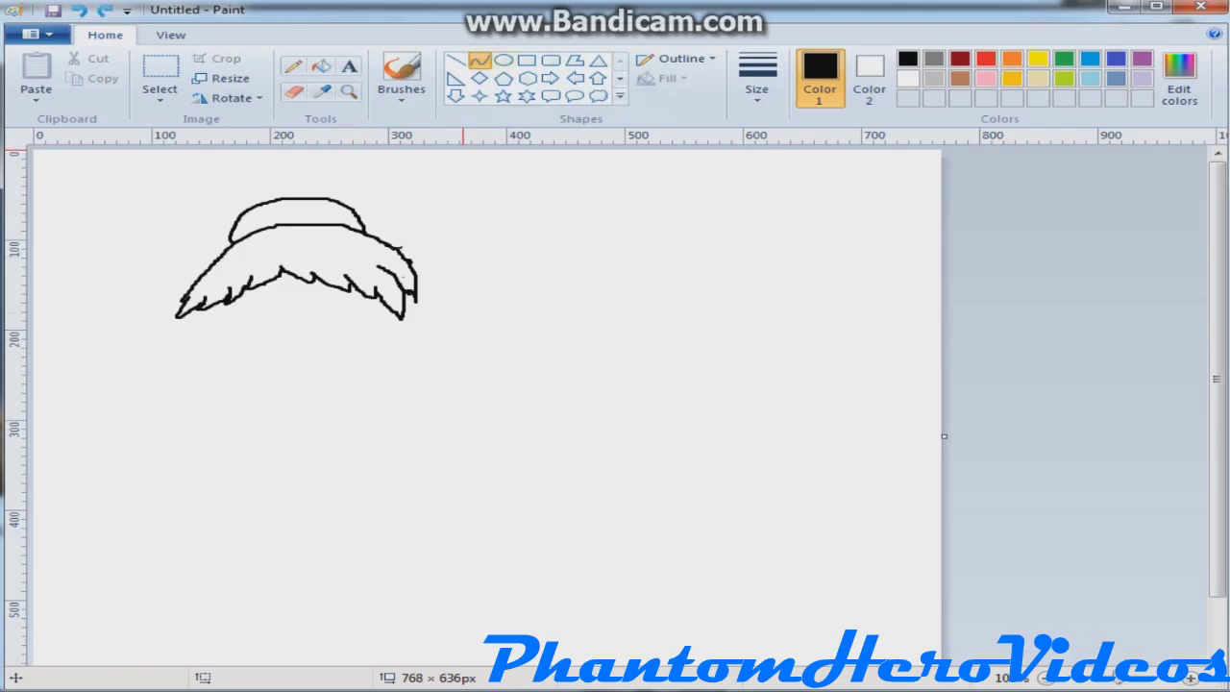
# Draw a large black oval face beneath the hair, erase its overlap with the hair, and restore the fringe lines
pyautogui.click(503, 60)
pyautogui.moveTo(211, 272); pyautogui.dragTo(378, 394)
pyautogui.moveTo(322, 362); pyautogui.dragTo(318, 341)
pyautogui.moveTo(373, 374); pyautogui.dragTo(337, 374)
pyautogui.click(293, 91)
pyautogui.moveTo(234, 261)
pyautogui.mouseDown()
pyautogui.moveTo(289, 249)
pyautogui.moveTo(357, 262)
pyautogui.moveTo(398, 303)
pyautogui.mouseUp()
pyautogui.moveTo(220, 285)
pyautogui.mouseDown()
pyautogui.moveTo(193, 307)
pyautogui.moveTo(260, 272)
pyautogui.moveTo(213, 296)
pyautogui.mouseUp()
pyautogui.click(412, 79)
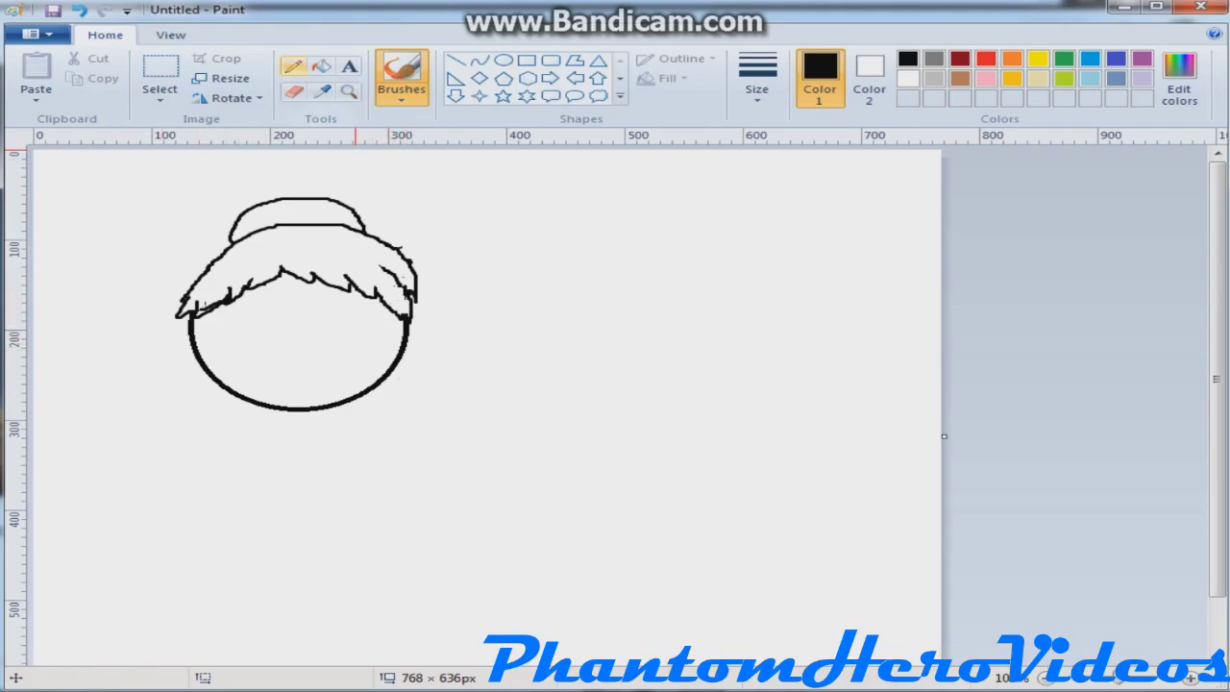
# Brush a vertical black line down from the face's lower left edge, ending in a zigzag
pyautogui.hotkey('ctrl', 'z')
pyautogui.moveTo(199, 361)
pyautogui.mouseDown()
pyautogui.moveTo(187, 424)
pyautogui.moveTo(219, 413)
pyautogui.moveTo(200, 442)
pyautogui.moveTo(227, 429)
pyautogui.moveTo(254, 444)
pyautogui.mouseUp()
# Draw two upright oval eyes side by side in the upper half of the face
pyautogui.click(503, 60)
pyautogui.moveTo(252, 288)
pyautogui.mouseDown()
pyautogui.moveTo(302, 356)
pyautogui.moveTo(281, 305)
pyautogui.moveTo(275, 371)
pyautogui.moveTo(263, 316)
pyautogui.mouseUp()
pyautogui.click(291, 290)
pyautogui.hotkey('ctrl', 'z')
pyautogui.moveTo(325, 286)
pyautogui.mouseDown()
pyautogui.moveTo(338, 344)
pyautogui.moveTo(371, 352)
pyautogui.moveTo(346, 329)
pyautogui.mouseUp()
pyautogui.click(298, 309)
# Brush a curved highlight line across each eye and fill the area below it black
pyautogui.click(401, 70)
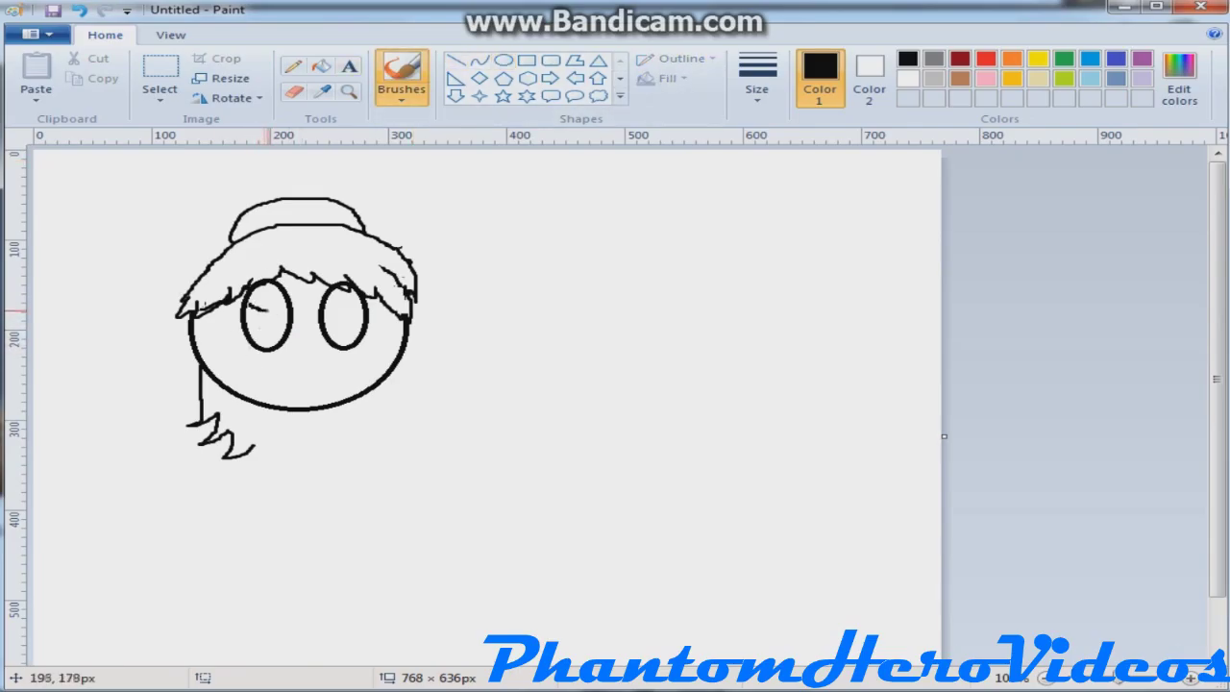
pyautogui.click(294, 91)
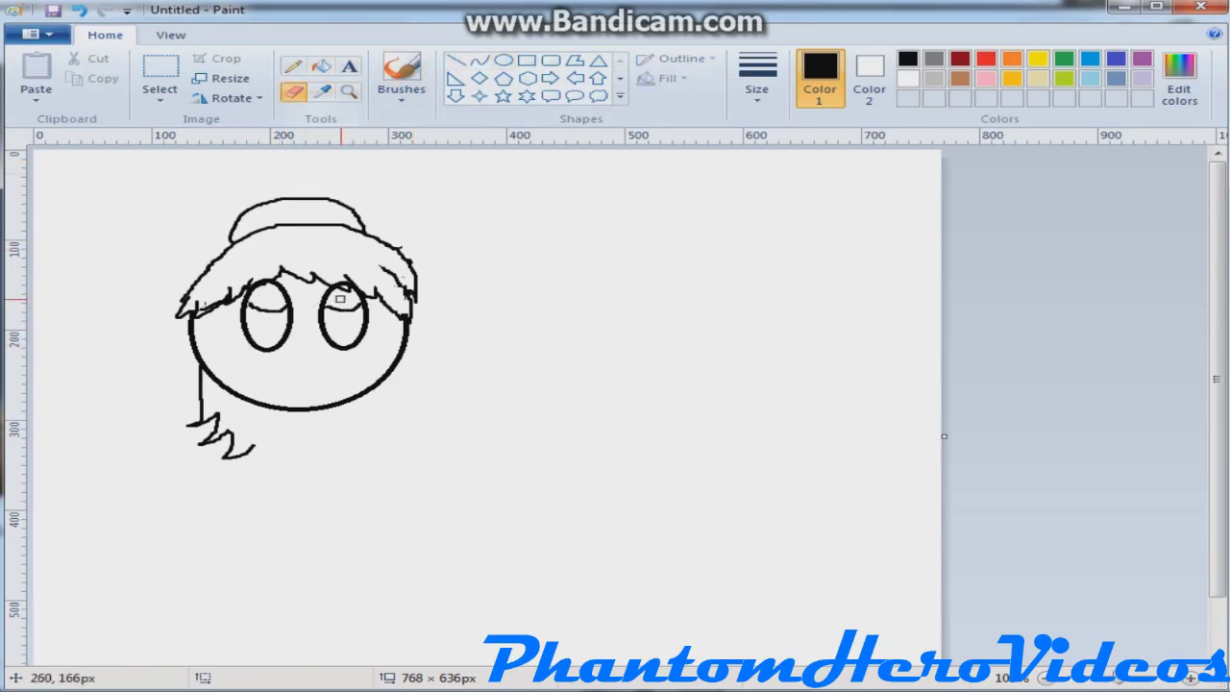
pyautogui.click(401, 69)
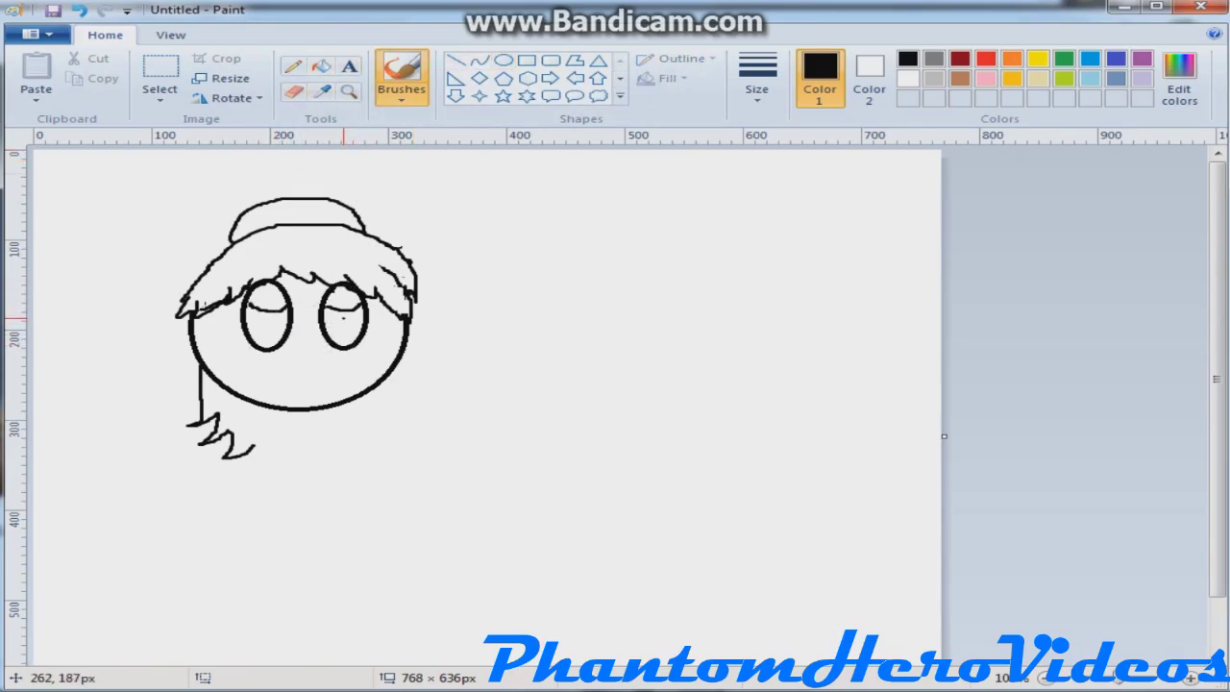
pyautogui.click(321, 65)
pyautogui.click(262, 331)
pyautogui.click(336, 329)
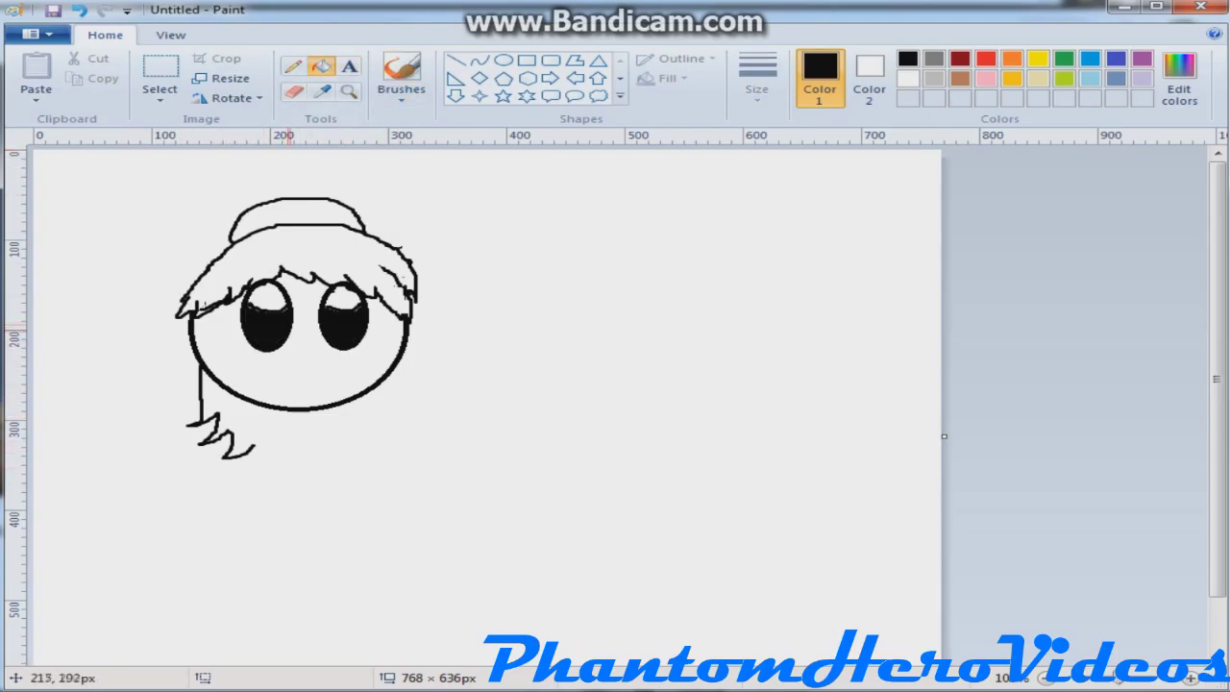
pyautogui.hotkey('alt', 'h')
pyautogui.press('b')
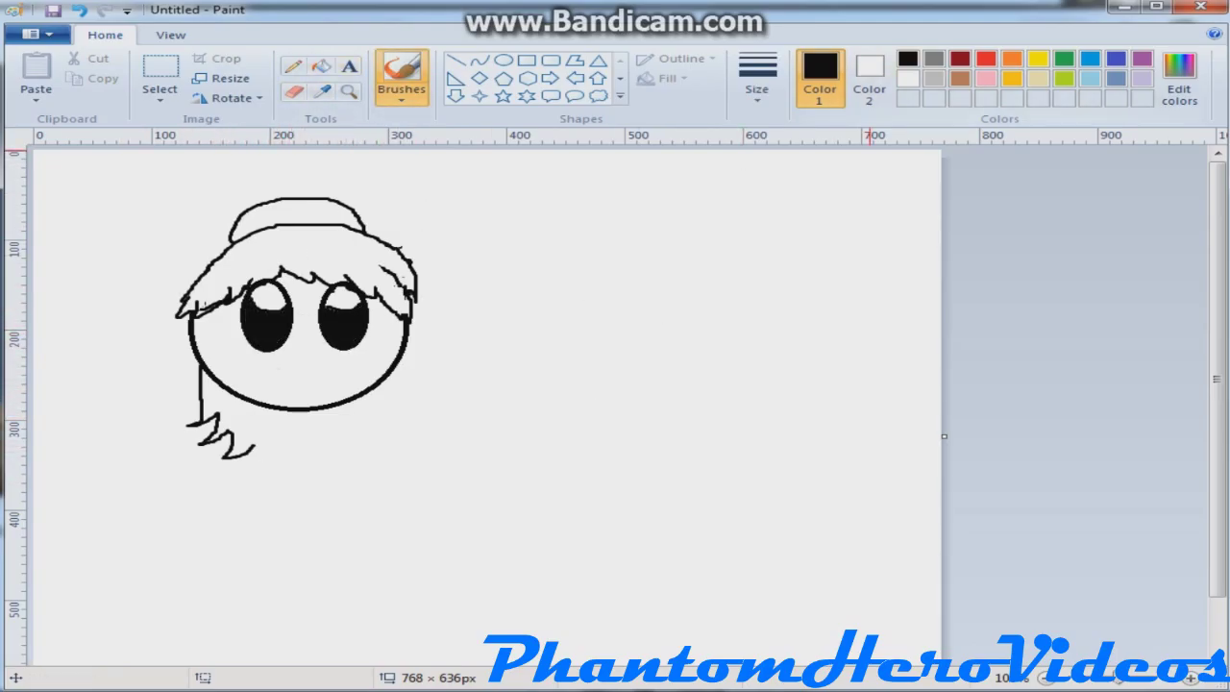
# Define a custom yellow with hue 40, saturation 240 and luminance 144, and add it to the custom colors
pyautogui.click(1037, 59)
pyautogui.click(1179, 79)
pyautogui.moveTo(867, 313); pyautogui.dragTo(868, 333)
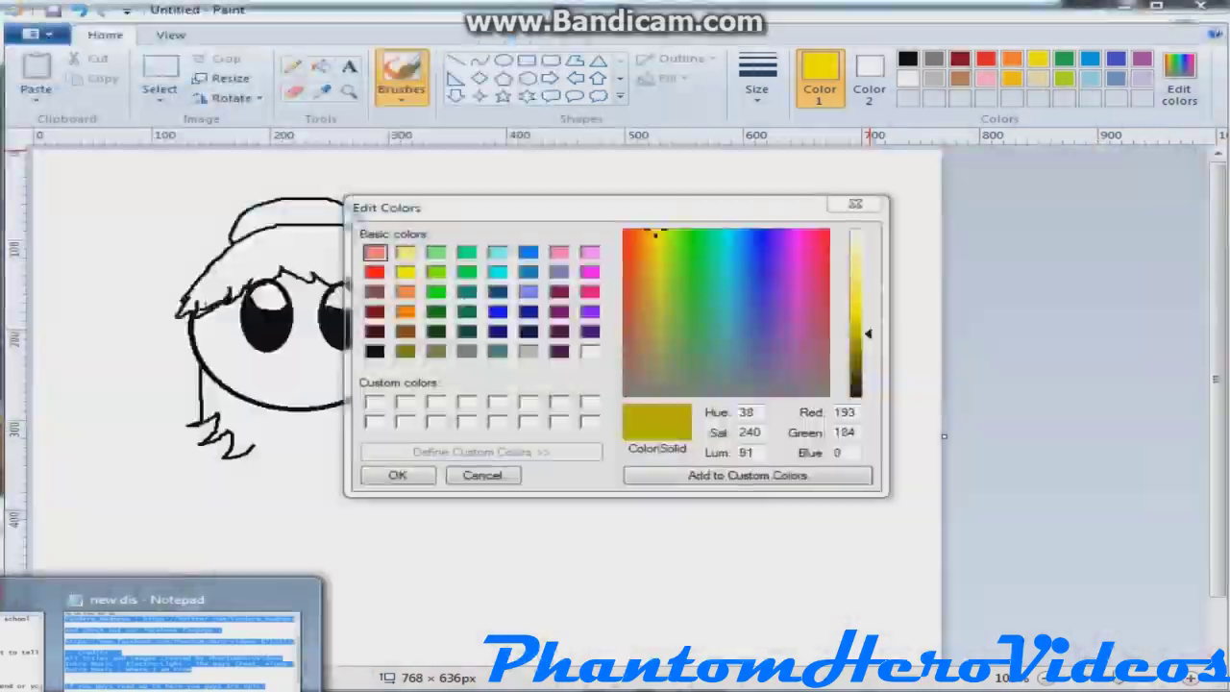
pyautogui.click(62, 672)
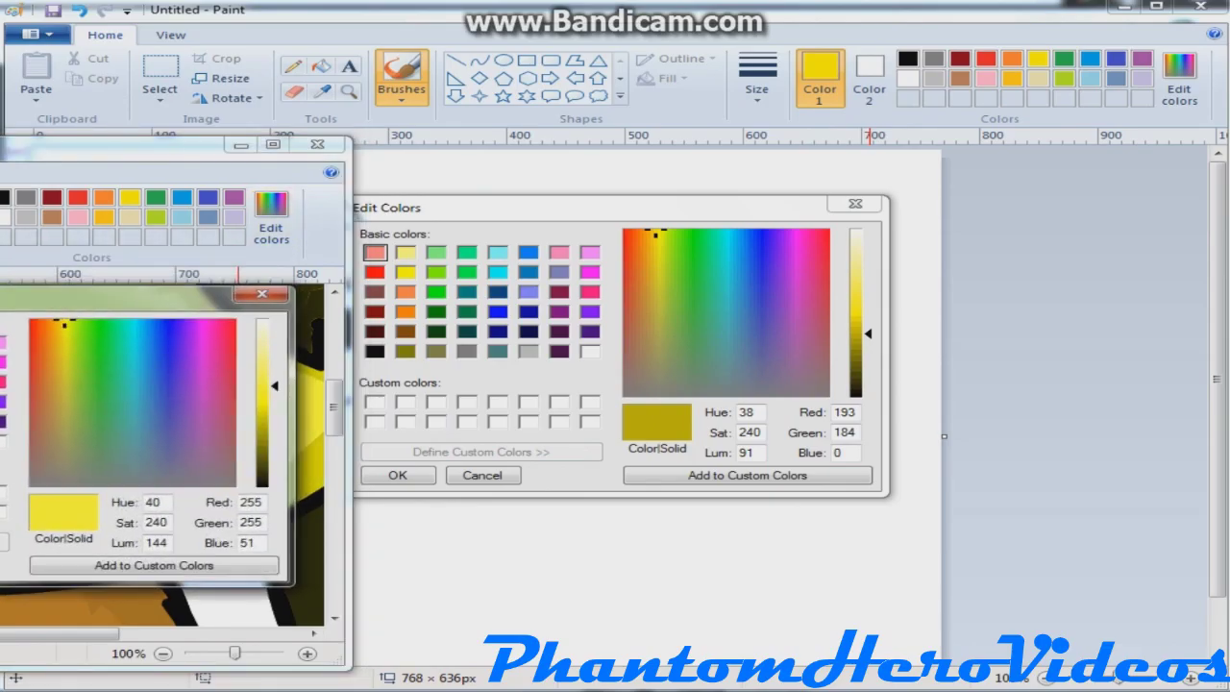
pyautogui.doubleClick(748, 413)
pyautogui.write('144')
pyautogui.click(747, 475)
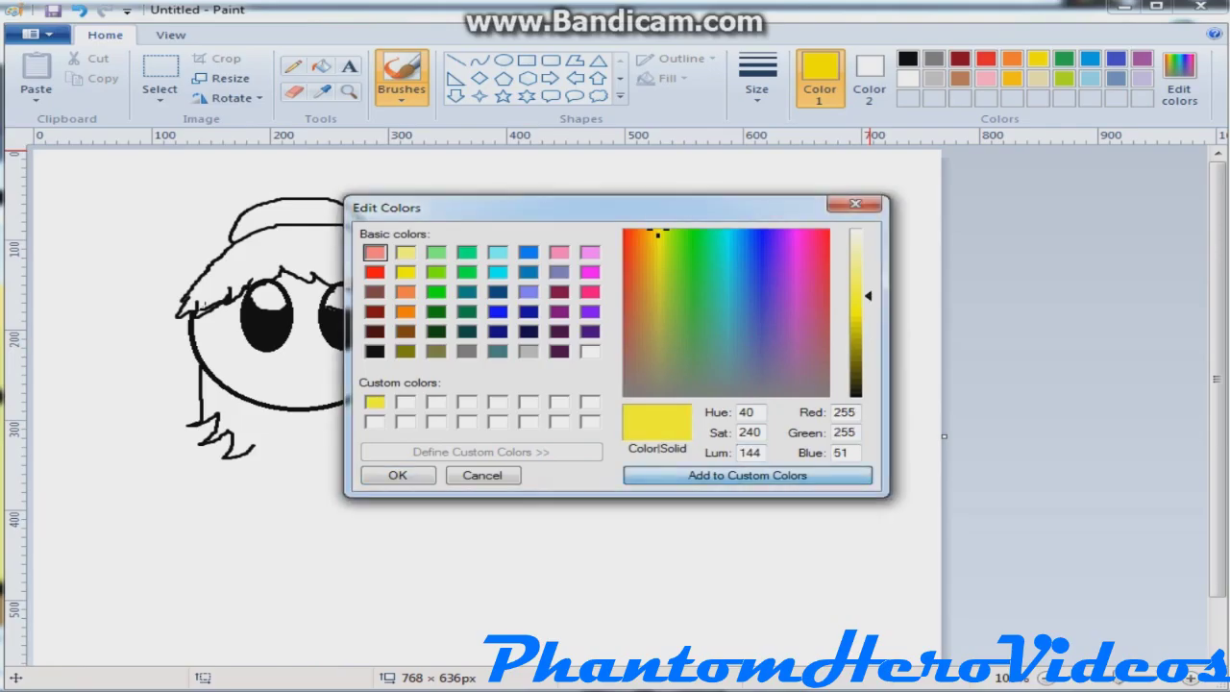
pyautogui.click(396, 475)
# Fill the face with the custom yellow
pyautogui.click(321, 66)
pyautogui.click(298, 375)
pyautogui.click(294, 90)
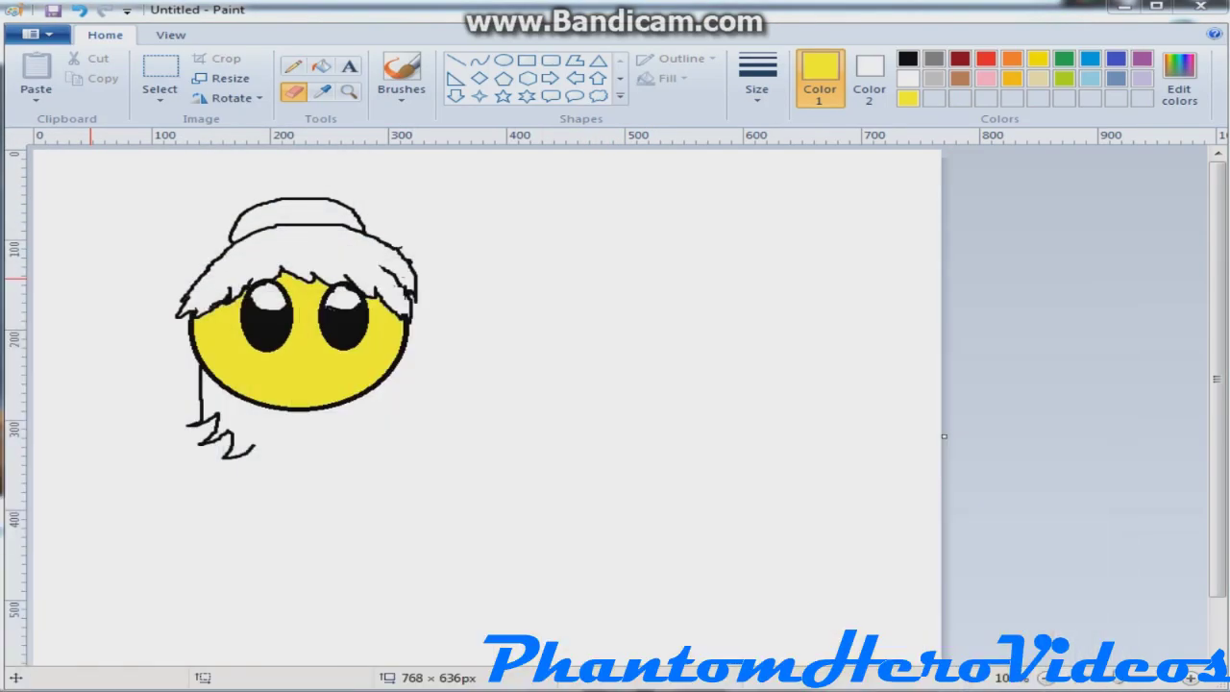
# Create a very dark olive-brown custom color and fill the hair with it
pyautogui.click(1179, 82)
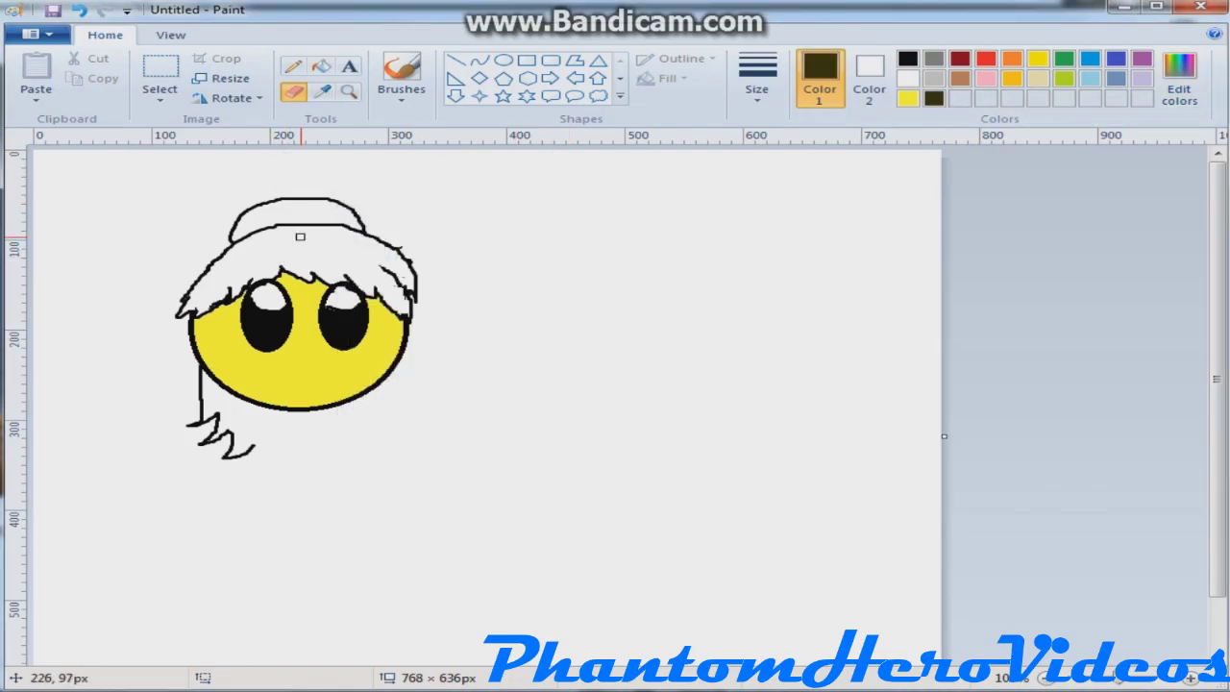
pyautogui.click(321, 66)
pyautogui.click(310, 249)
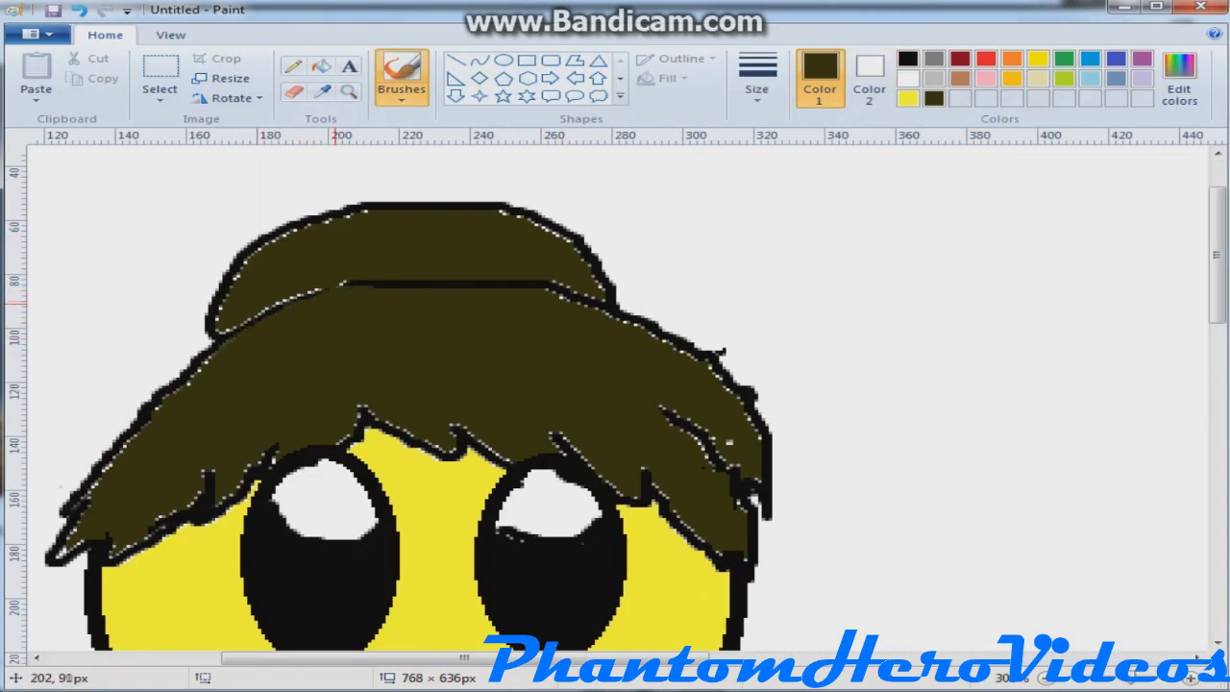
# Brush the dark olive-brown over the white gaps between the hair fill and its outline
pyautogui.hotkey('ctrl', 'z')
pyautogui.click(293, 66)
pyautogui.click(401, 77)
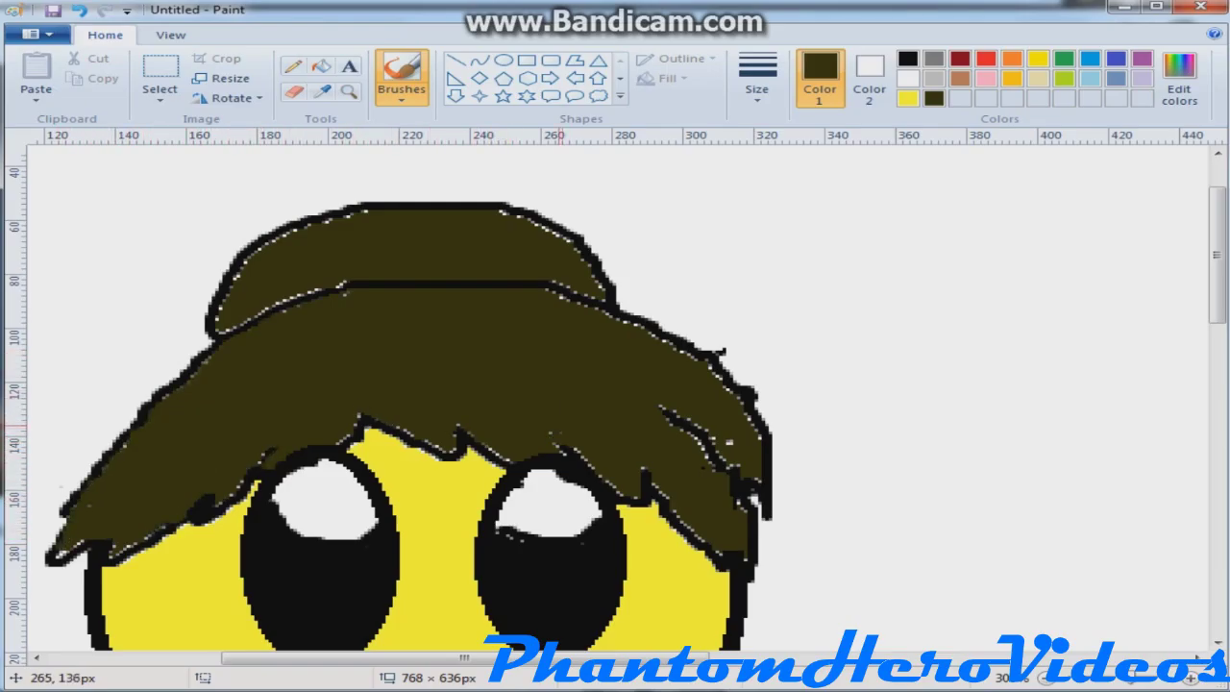
pyautogui.moveTo(590, 307); pyautogui.dragTo(690, 360)
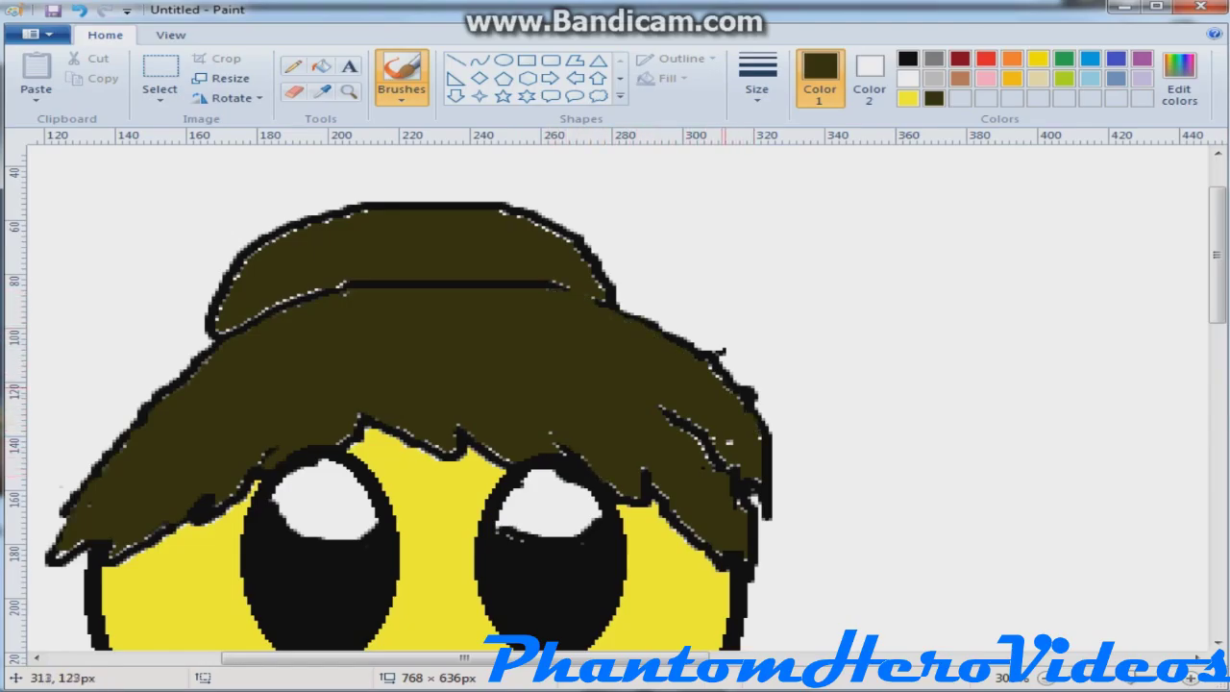
# Retrace the hair's lower edge and inner lock lines with the brush in black
pyautogui.click(907, 59)
pyautogui.moveTo(85, 547)
pyautogui.mouseDown()
pyautogui.moveTo(58, 550)
pyautogui.moveTo(338, 444)
pyautogui.moveTo(360, 421)
pyautogui.moveTo(620, 498)
pyautogui.moveTo(727, 559)
pyautogui.mouseUp()
pyautogui.moveTo(679, 417)
pyautogui.mouseDown()
pyautogui.moveTo(750, 482)
pyautogui.moveTo(712, 369)
pyautogui.moveTo(577, 296)
pyautogui.mouseUp()
# Add a slightly lighter olive custom color and shade the left edges of the hair and crown with it
pyautogui.scroll(-3, 588, 303)
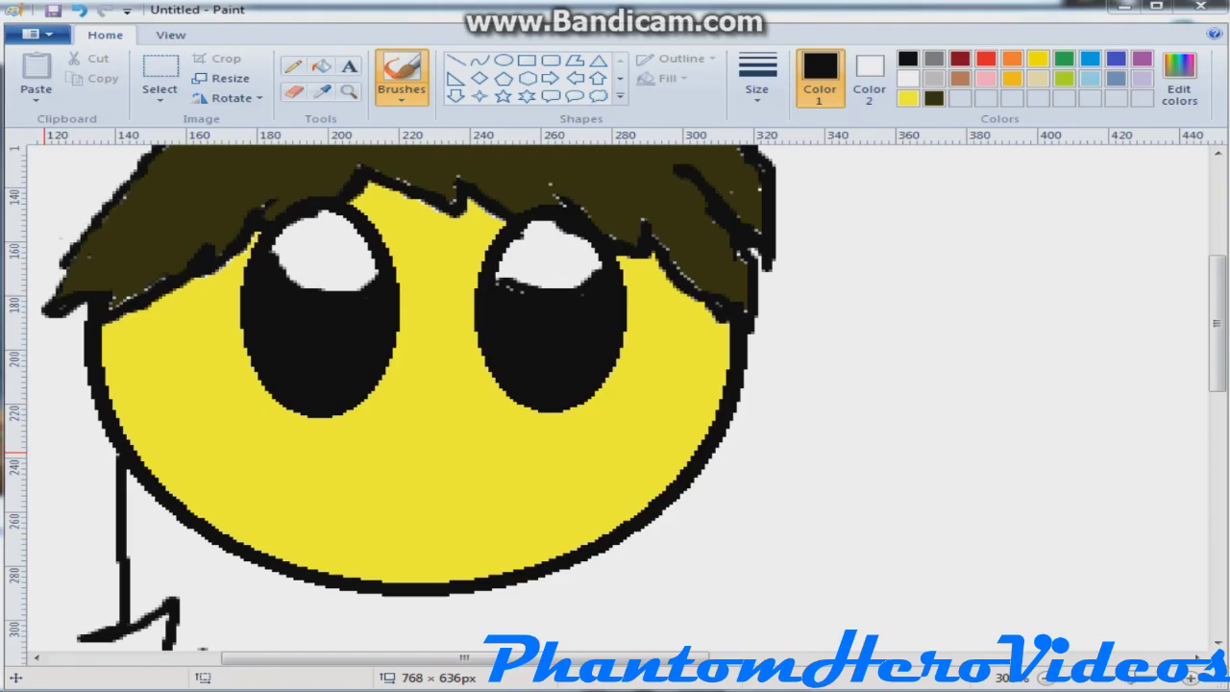
pyautogui.hotkey('alt', 'Tab')
pyautogui.click(224, 404)
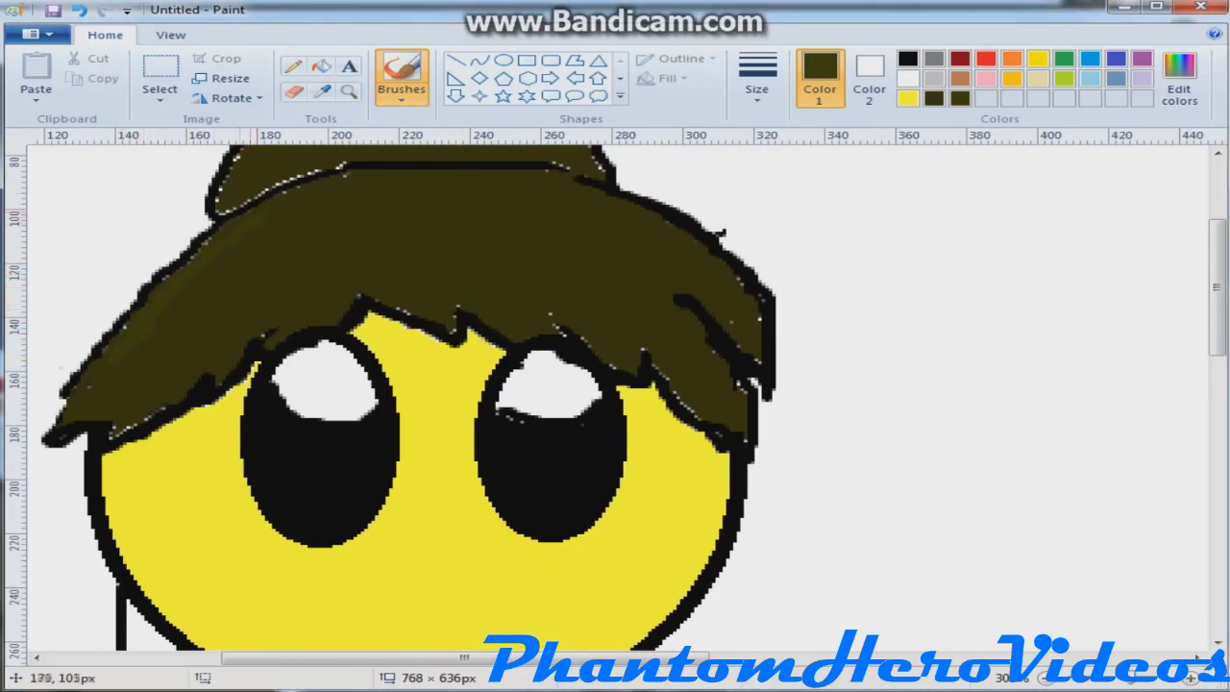
pyautogui.scroll(3, 287, 234)
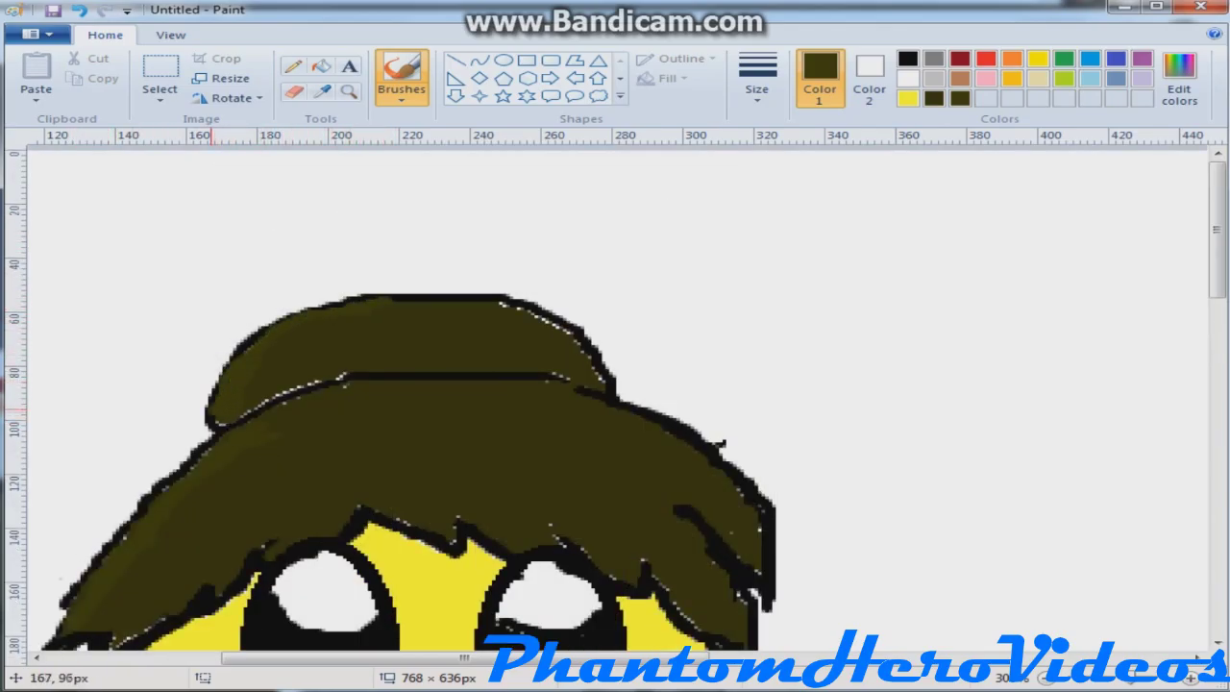
# Define a dark yellow custom color with hue 38, saturation 240 and luminance 80, and add it to the custom colors
pyautogui.scroll(-4, 217, 383)
pyautogui.scroll(-2, 354, 483)
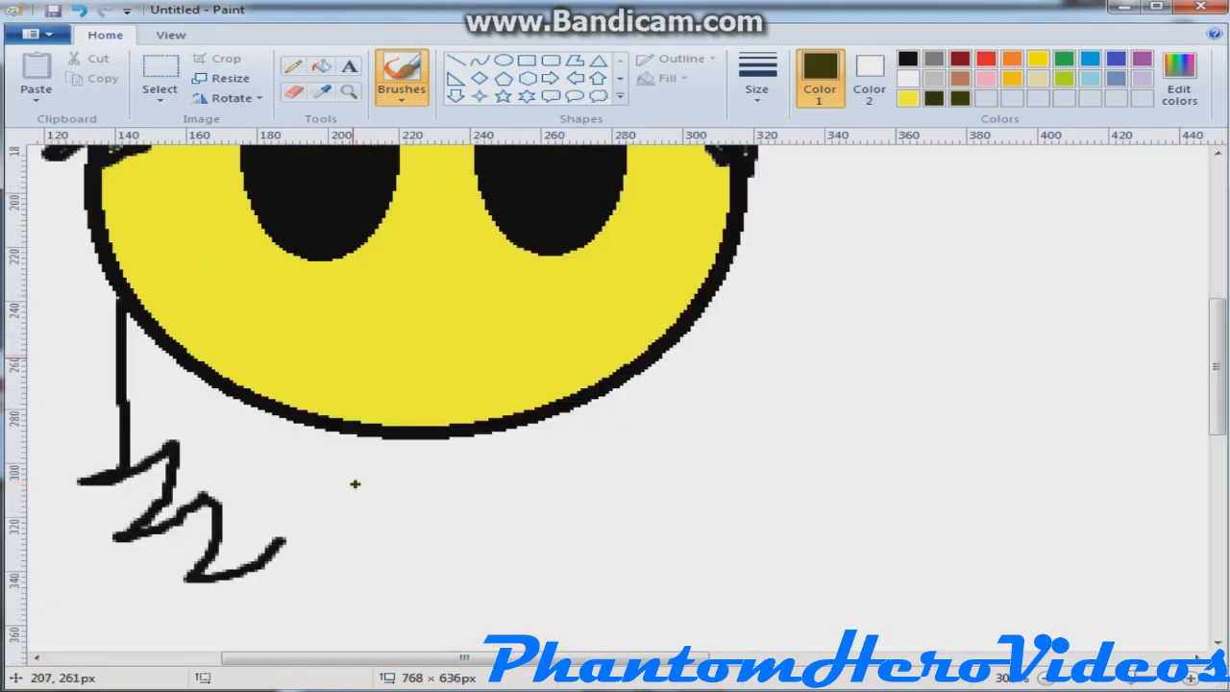
pyautogui.scroll(2, 354, 483)
pyautogui.click(1038, 58)
pyautogui.scroll(-1, 895, 315)
pyautogui.click(1180, 78)
pyautogui.click(857, 341)
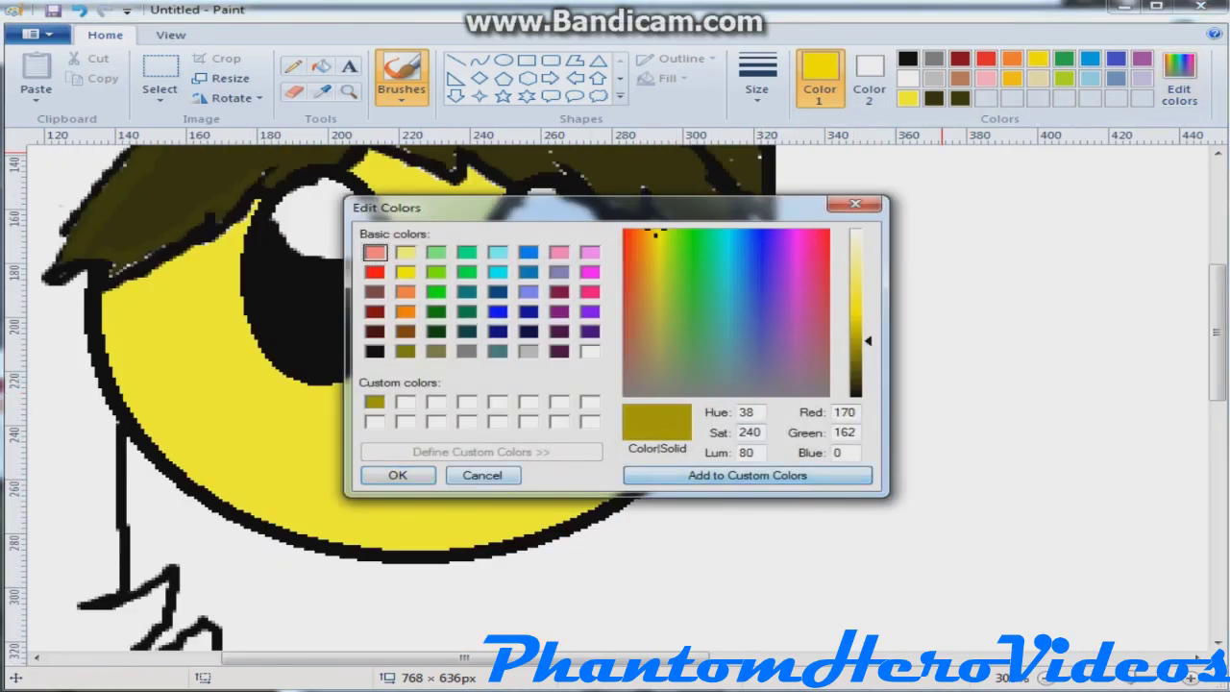
pyautogui.click(396, 475)
# Brush dark yellow shading along the inside of the face's left and bottom edges
pyautogui.moveTo(106, 293)
pyautogui.mouseDown()
pyautogui.moveTo(96, 334)
pyautogui.moveTo(114, 333)
pyautogui.moveTo(104, 312)
pyautogui.moveTo(121, 392)
pyautogui.moveTo(144, 397)
pyautogui.moveTo(168, 437)
pyautogui.moveTo(154, 433)
pyautogui.moveTo(196, 473)
pyautogui.moveTo(160, 448)
pyautogui.moveTo(197, 482)
pyautogui.moveTo(325, 536)
pyautogui.moveTo(390, 544)
pyautogui.mouseUp()
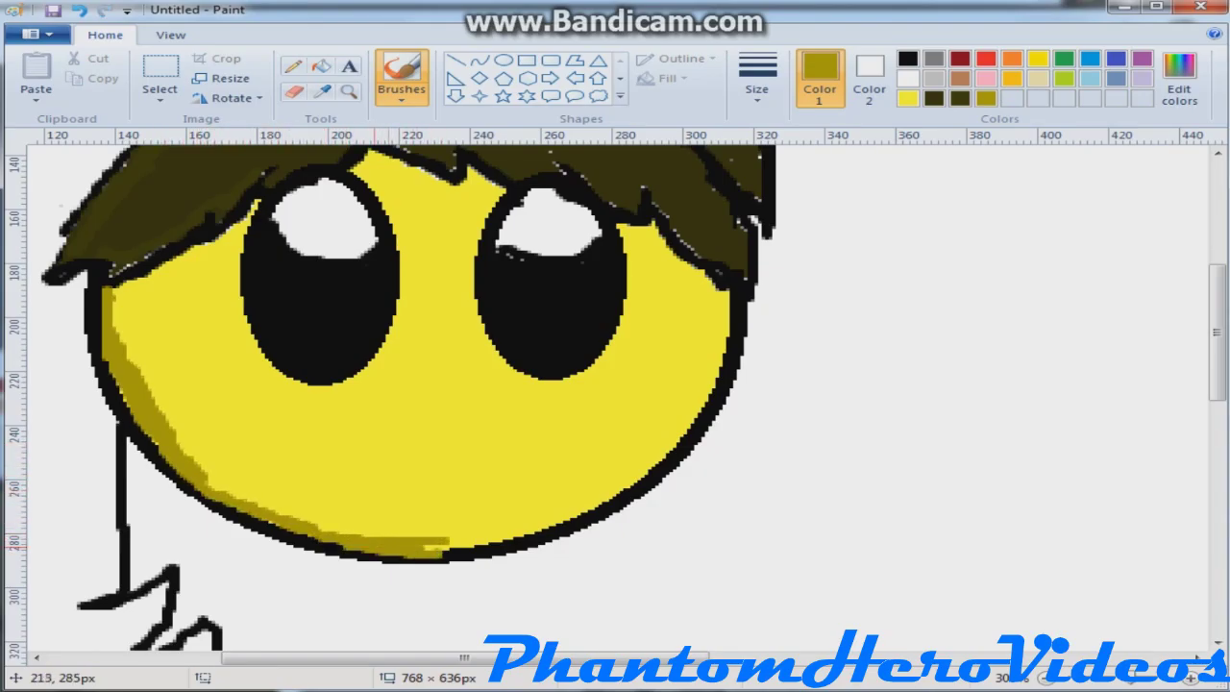
pyautogui.scroll(3, 386, 545)
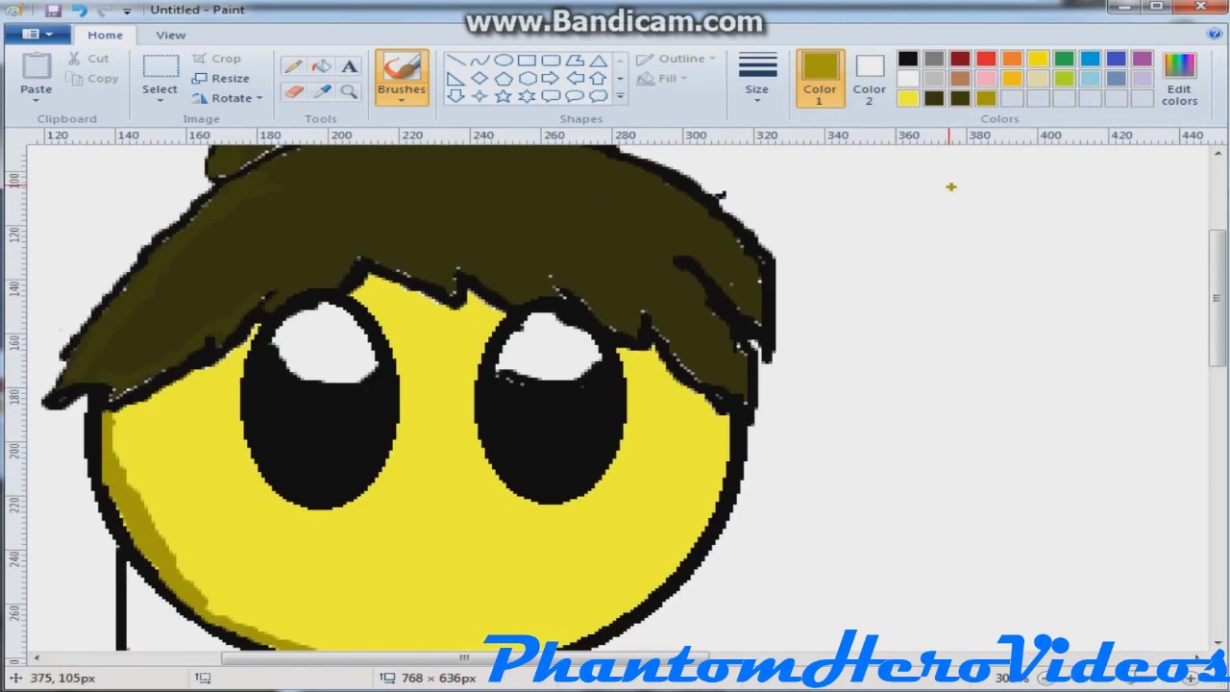
pyautogui.scroll(-3, 950, 186)
# Try a short black mouth line below the eyes with the Pencil, and undo it
pyautogui.click(907, 58)
pyautogui.click(293, 65)
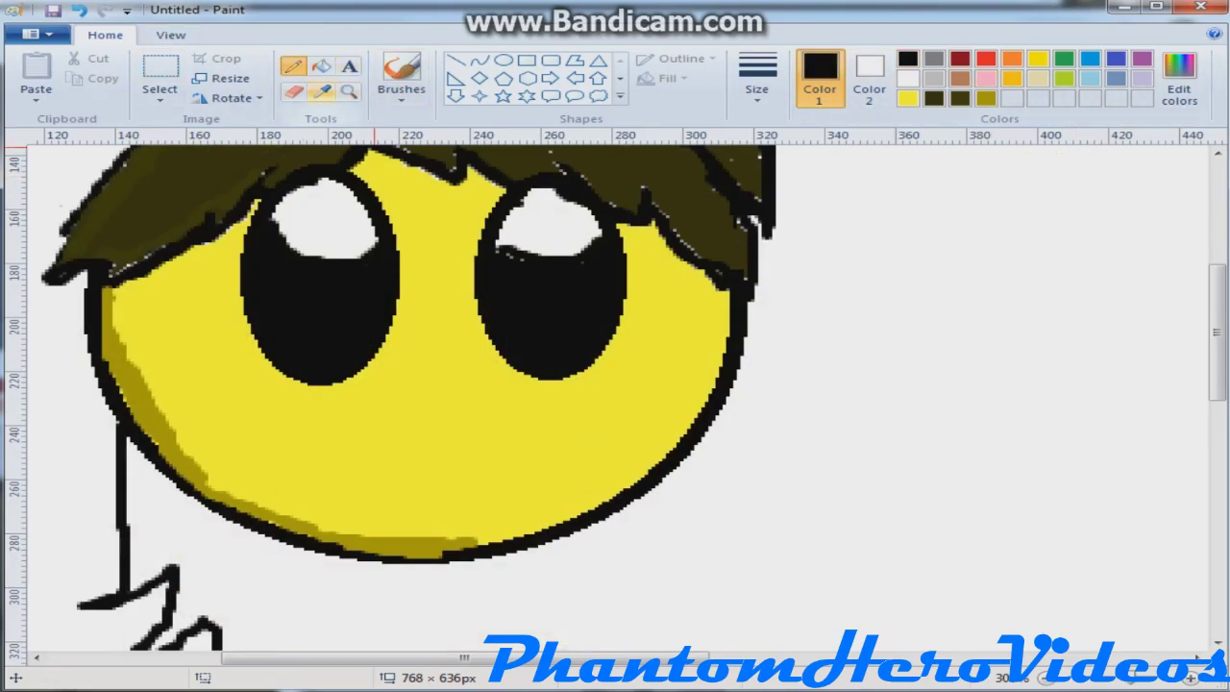
pyautogui.scroll(3, 428, 158)
pyautogui.scroll(-3, 427, 158)
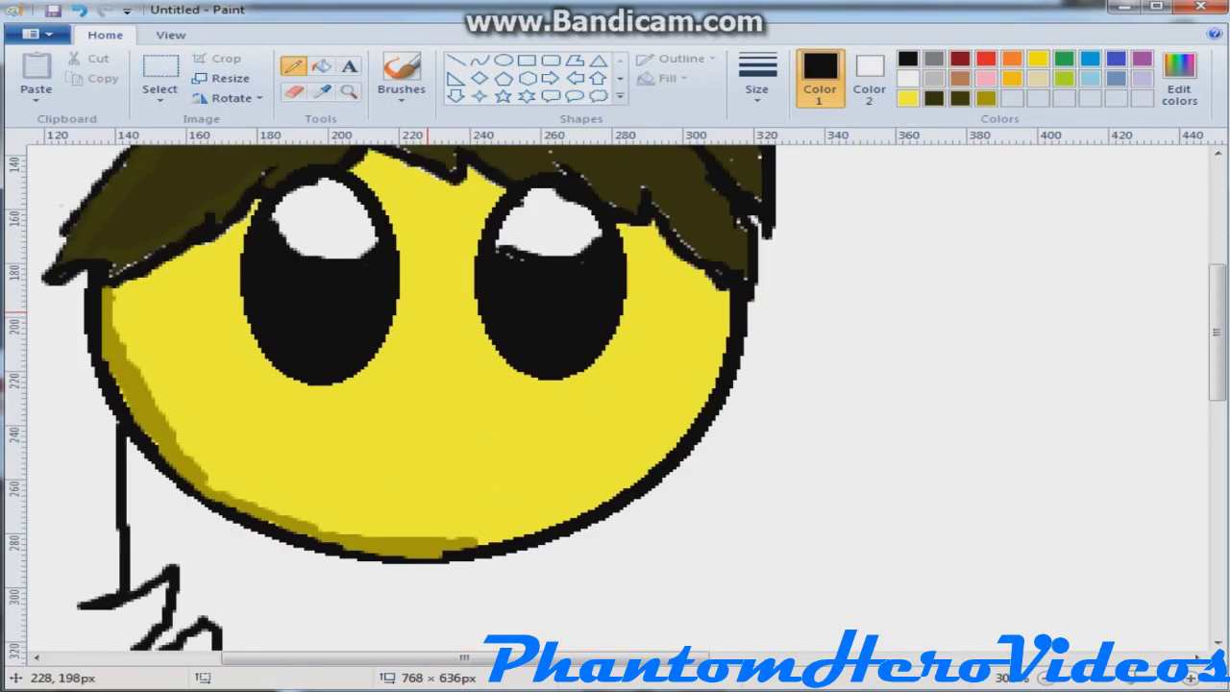
pyautogui.moveTo(376, 420); pyautogui.dragTo(451, 423)
pyautogui.hotkey('ctrl', 'z')
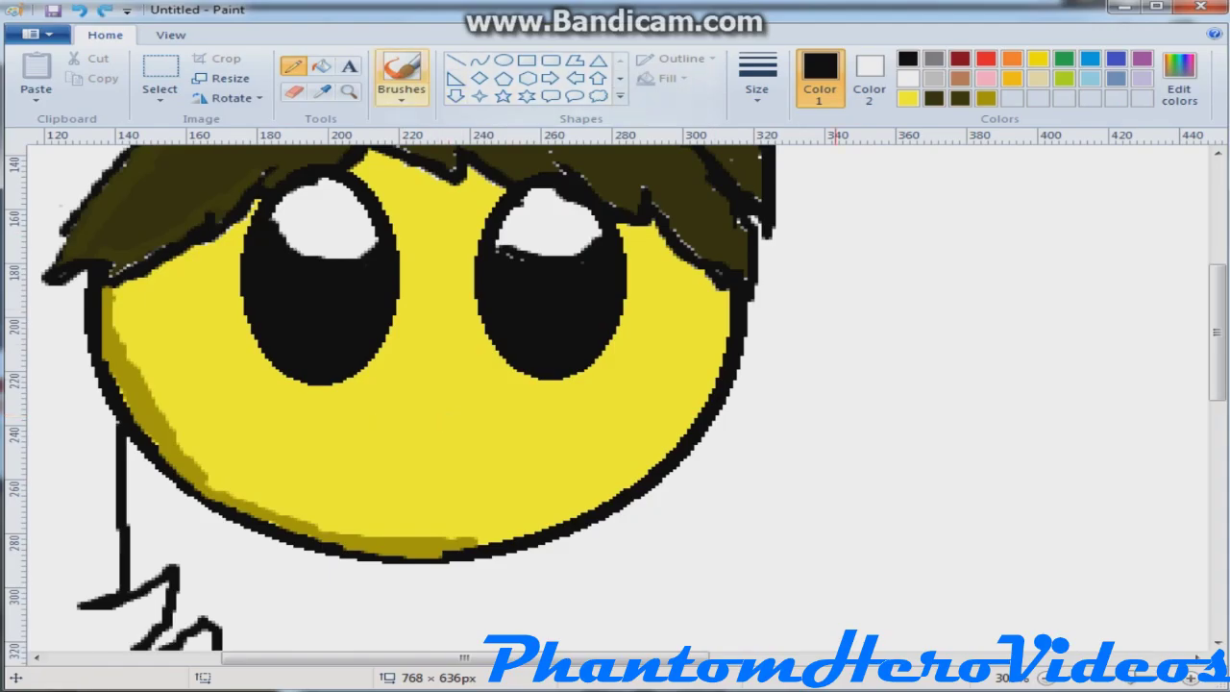
# Brush a wide, upward-curving black smile across the face below the eyes
pyautogui.click(401, 72)
pyautogui.moveTo(368, 403); pyautogui.dragTo(488, 409)
pyautogui.hotkey('ctrl', 'z')
pyautogui.moveTo(247, 417)
pyautogui.mouseDown()
pyautogui.moveTo(470, 474)
pyautogui.moveTo(644, 408)
pyautogui.mouseUp()
pyautogui.scroll(5, 673, 384)
pyautogui.scroll(-5, 703, 249)
pyautogui.click(986, 97)
pyautogui.click(907, 59)
pyautogui.moveTo(441, 431); pyautogui.dragTo(343, 418)
# Paint olive over the white specks between crown and hair, and redraw the black dividing line at both ends
pyautogui.scroll(5, 437, 587)
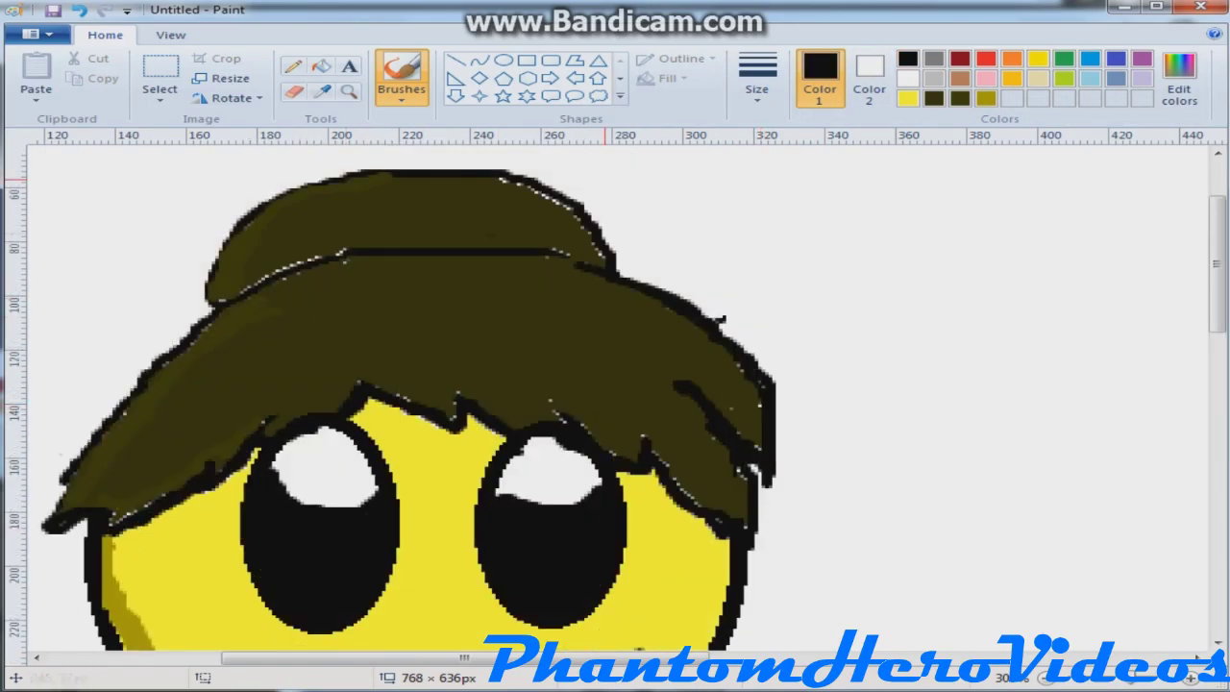
pyautogui.moveTo(229, 283); pyautogui.dragTo(348, 253)
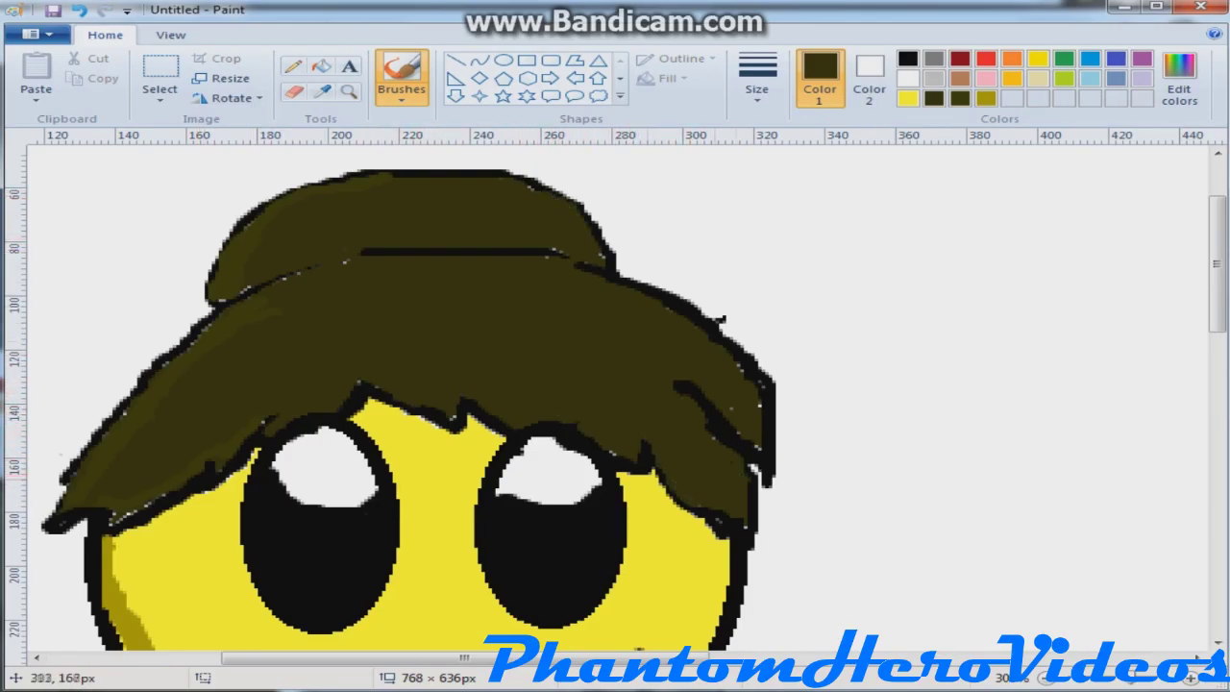
pyautogui.click(907, 58)
pyautogui.moveTo(362, 253); pyautogui.dragTo(229, 300)
pyautogui.moveTo(534, 254); pyautogui.dragTo(599, 265)
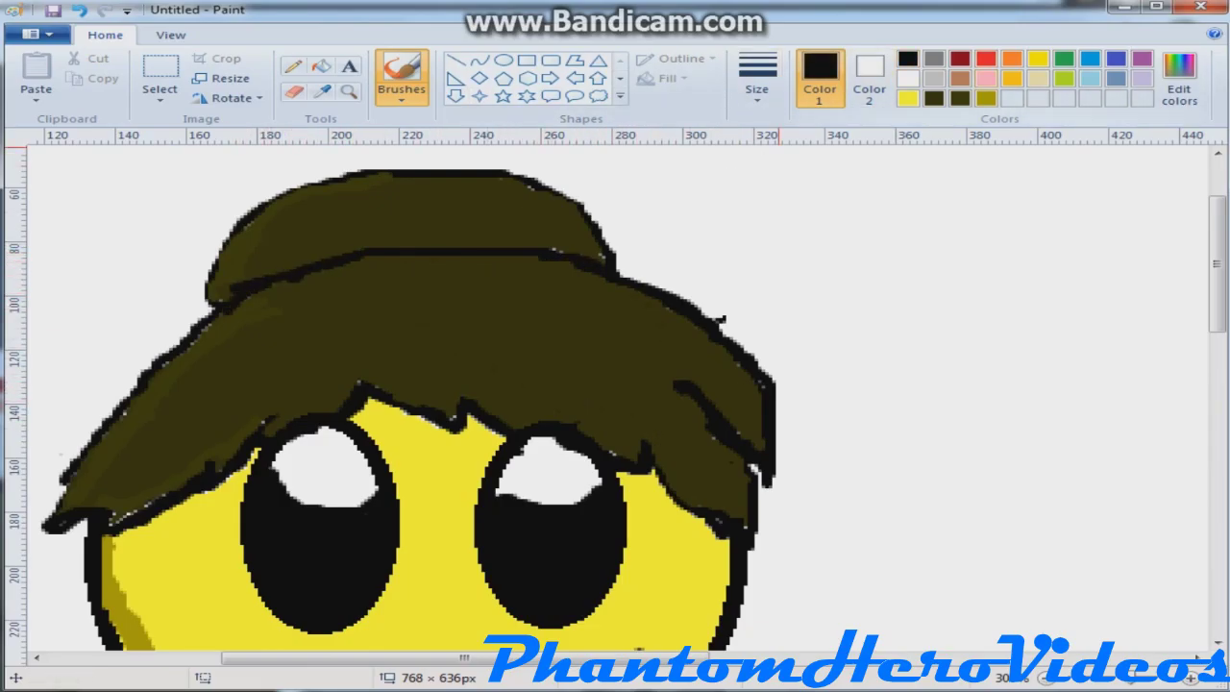
# Consult the reference picture and brush the shirt's right side as a long black line running down from the face
pyautogui.click(933, 97)
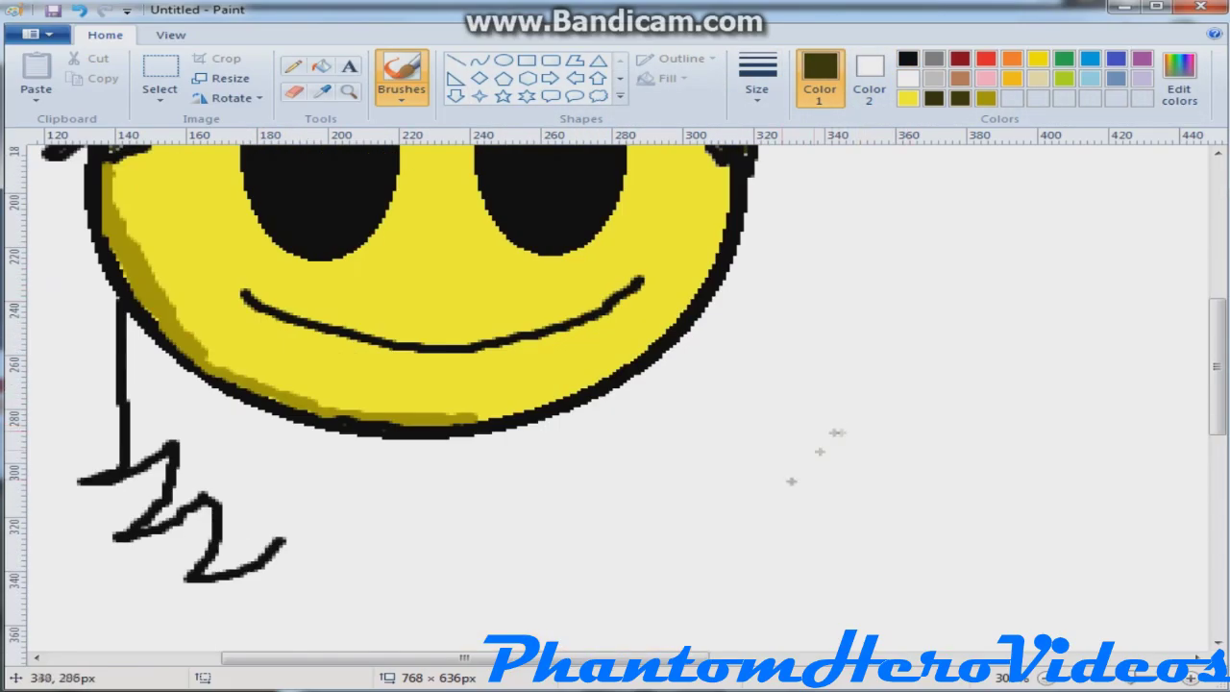
pyautogui.moveTo(188, 691)
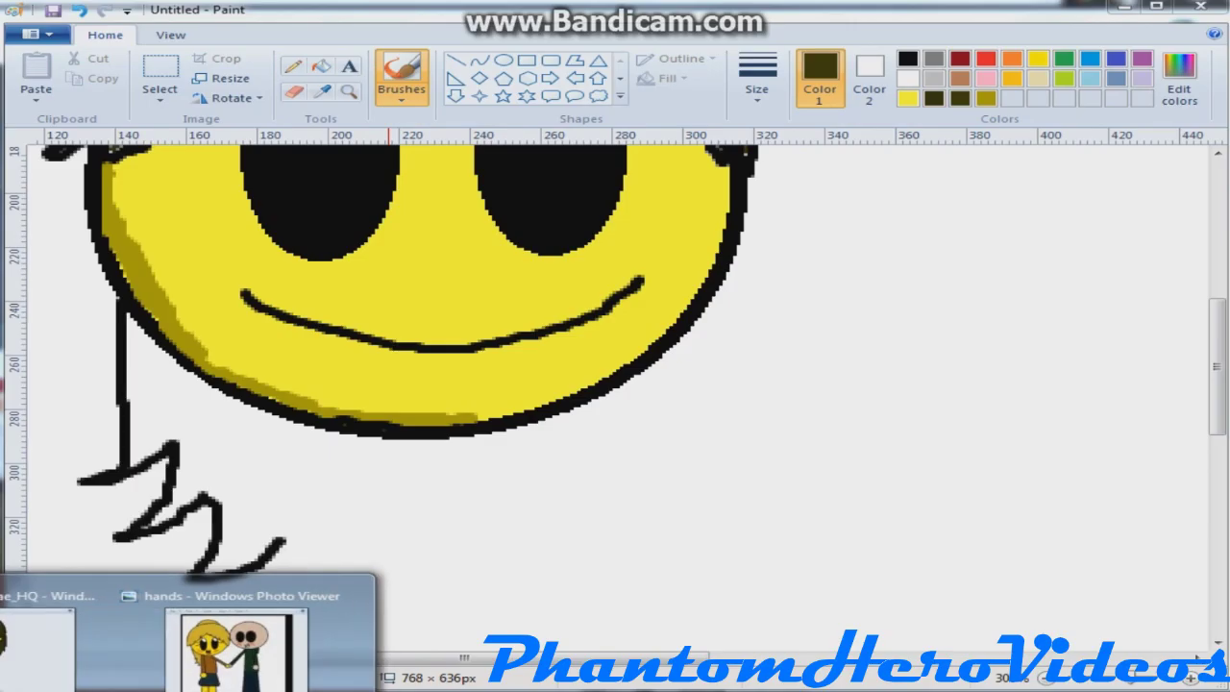
pyautogui.click(62, 691)
pyautogui.scroll(-3, 139, 577)
pyautogui.scroll(2, 139, 576)
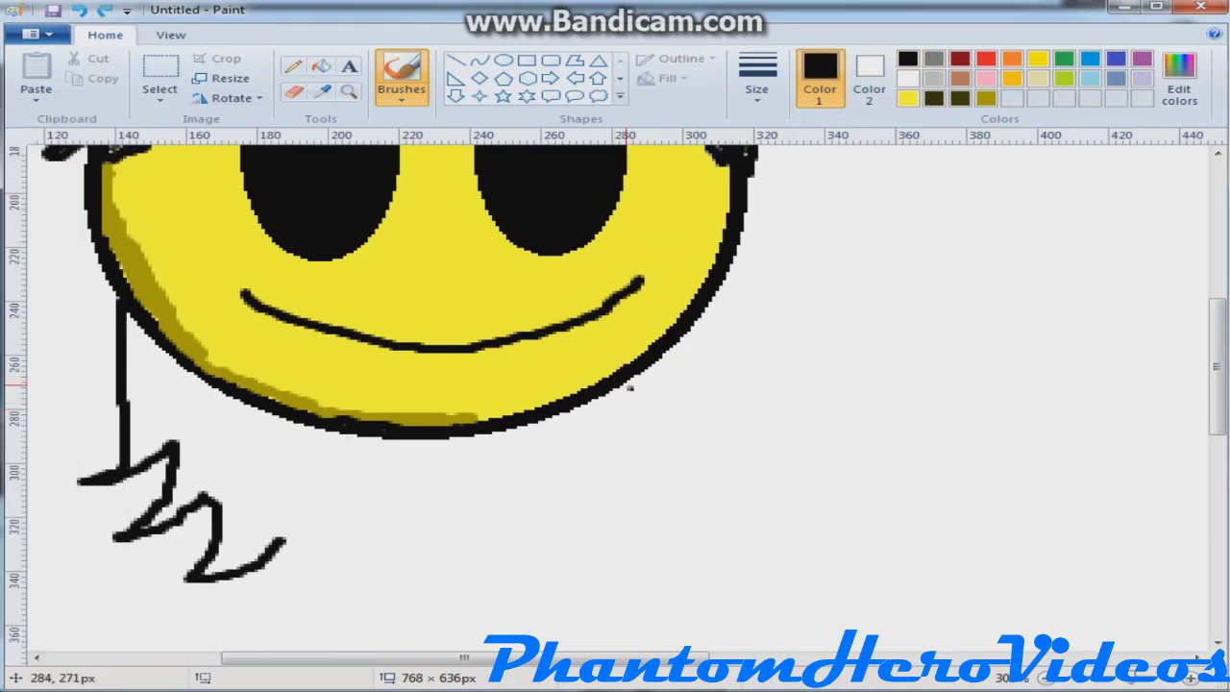
pyautogui.moveTo(630, 387)
pyautogui.mouseDown()
pyautogui.moveTo(659, 468)
pyautogui.moveTo(680, 624)
pyautogui.mouseUp()
pyautogui.scroll(-3, 649, 458)
pyautogui.moveTo(678, 503); pyautogui.dragTo(687, 586)
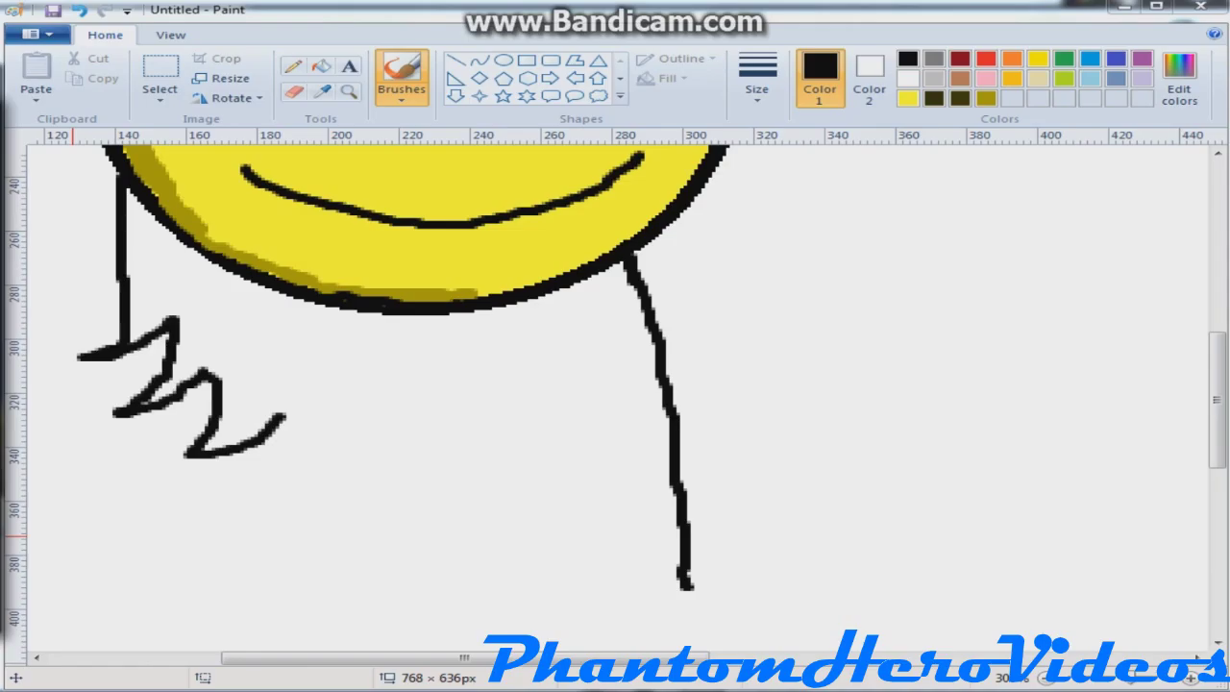
# Draw the left sleeve with its cuff and the shirt's bottom hem as black brush outlines
pyautogui.moveTo(310, 306); pyautogui.dragTo(206, 601)
pyautogui.moveTo(366, 388); pyautogui.dragTo(299, 607)
pyautogui.scroll(-3, 300, 576)
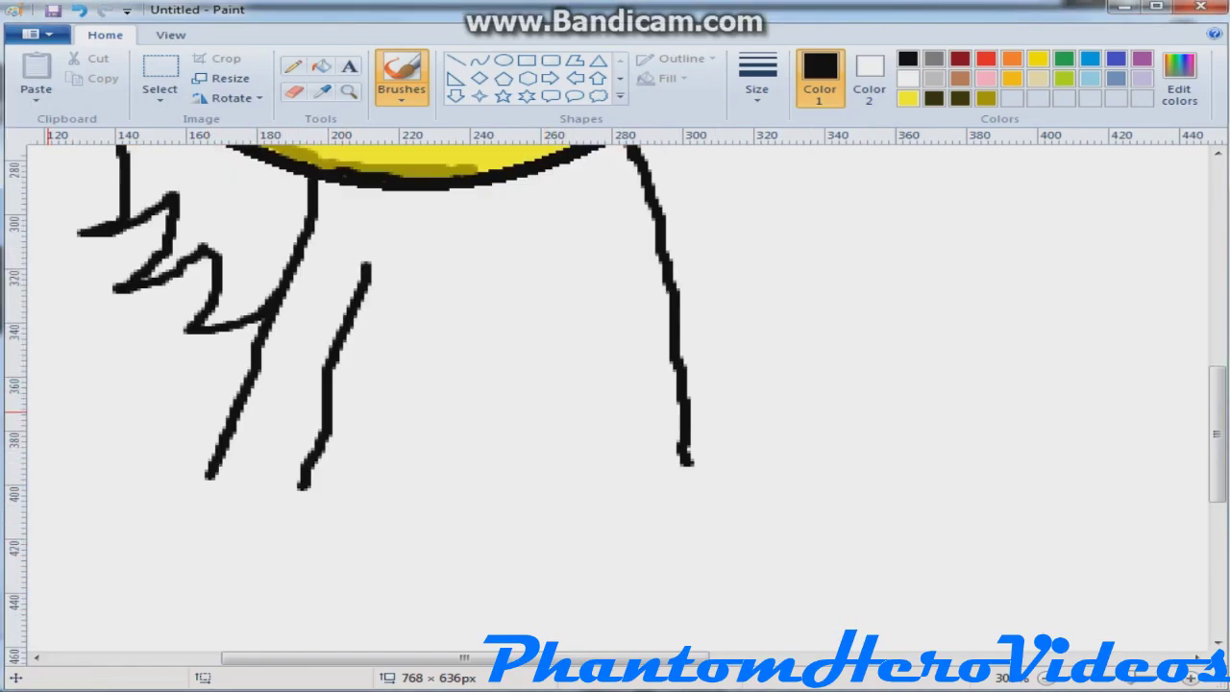
pyautogui.moveTo(299, 488)
pyautogui.mouseDown()
pyautogui.moveTo(270, 599)
pyautogui.moveTo(184, 564)
pyautogui.moveTo(206, 471)
pyautogui.mouseUp()
pyautogui.moveTo(686, 452)
pyautogui.mouseDown()
pyautogui.moveTo(709, 523)
pyautogui.moveTo(673, 559)
pyautogui.moveTo(360, 542)
pyautogui.moveTo(279, 517)
pyautogui.mouseUp()
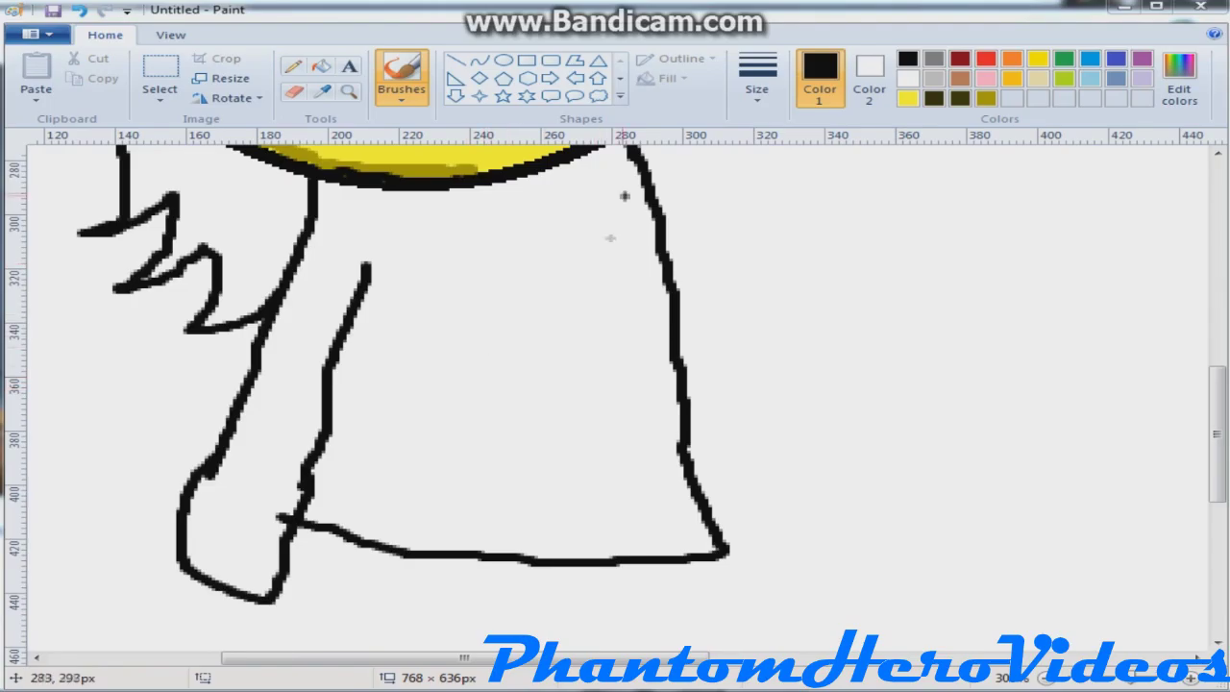
# Outline a fist below the sleeve cuff in black and fill it with the face's yellow
pyautogui.scroll(10, 759, 432)
pyautogui.scroll(-10, 759, 433)
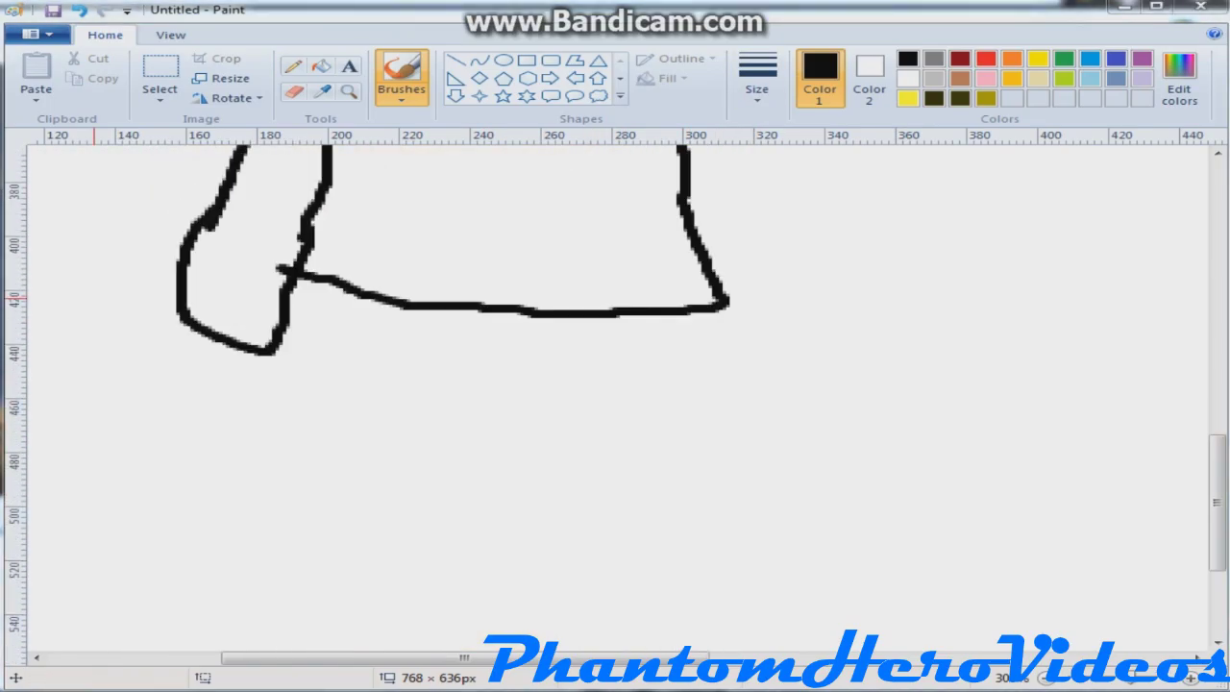
pyautogui.moveTo(276, 354)
pyautogui.mouseDown()
pyautogui.moveTo(276, 402)
pyautogui.moveTo(217, 423)
pyautogui.moveTo(146, 390)
pyautogui.moveTo(180, 317)
pyautogui.mouseUp()
pyautogui.click(907, 98)
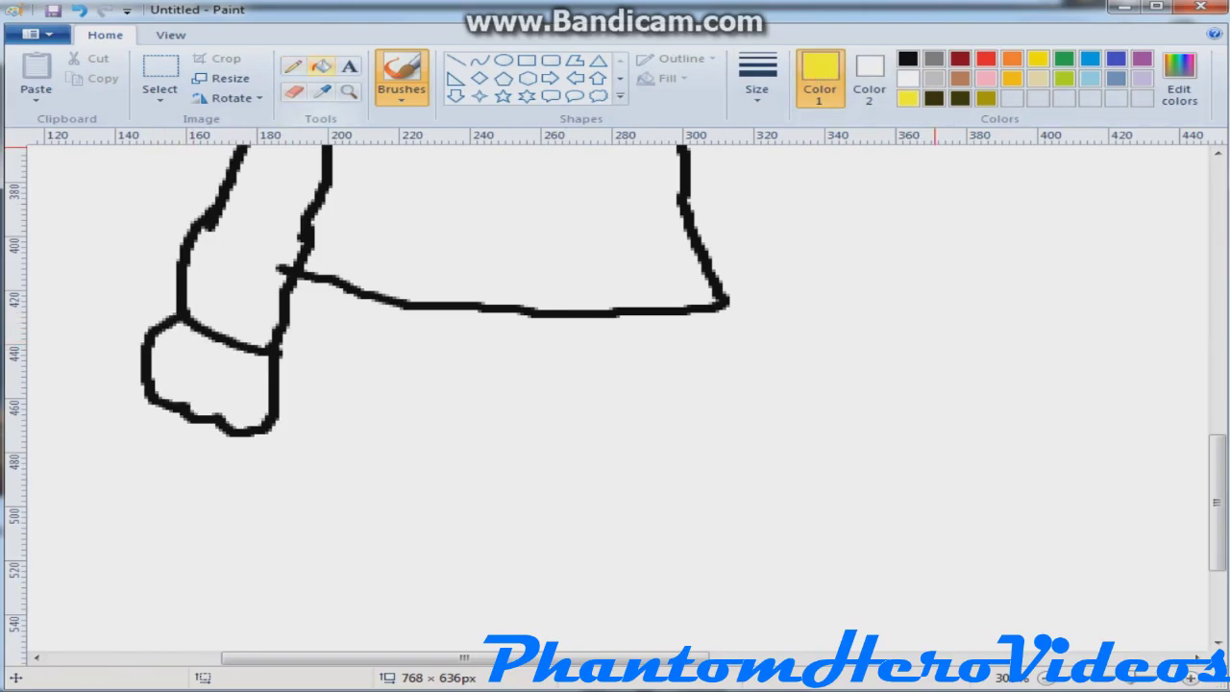
pyautogui.click(321, 65)
pyautogui.click(210, 376)
# Brush dark yellow shading along the inside of the hand's right and lower right edges
pyautogui.click(985, 97)
pyautogui.click(401, 67)
pyautogui.moveTo(158, 357)
pyautogui.mouseDown()
pyautogui.moveTo(179, 323)
pyautogui.moveTo(165, 401)
pyautogui.mouseUp()
pyautogui.hotkey('ctrl', 'z')
pyautogui.moveTo(266, 352)
pyautogui.mouseDown()
pyautogui.moveTo(252, 411)
pyautogui.moveTo(231, 420)
pyautogui.mouseUp()
# Fill the hair lock below the face with olive and brush over the white specks along its edges
pyautogui.scroll(3, 381, 411)
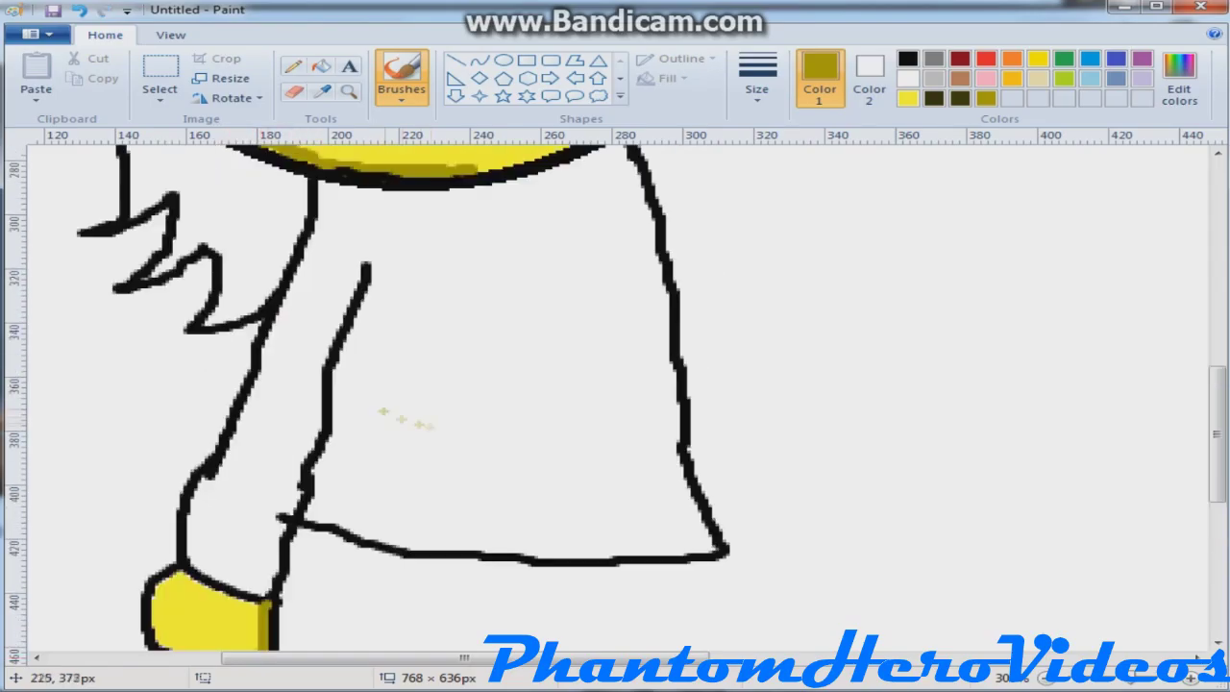
pyautogui.click(933, 98)
pyautogui.click(320, 66)
pyautogui.scroll(-1, 136, 384)
pyautogui.click(136, 384)
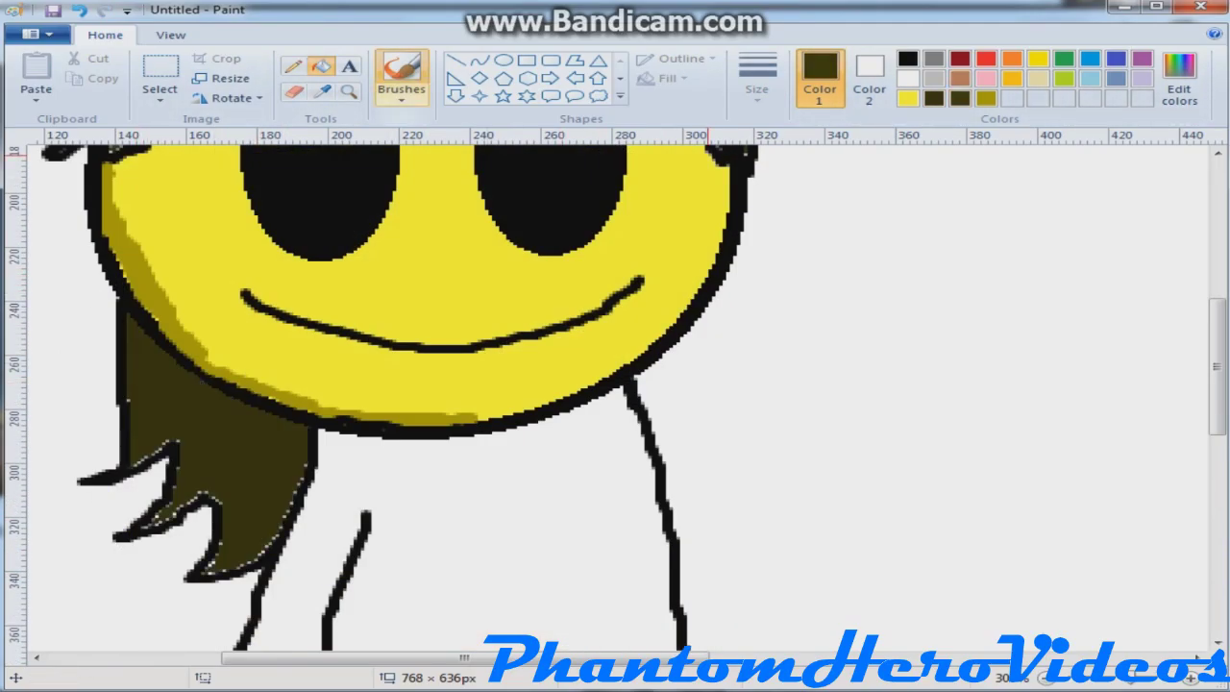
pyautogui.click(401, 77)
pyautogui.scroll(-3, 180, 440)
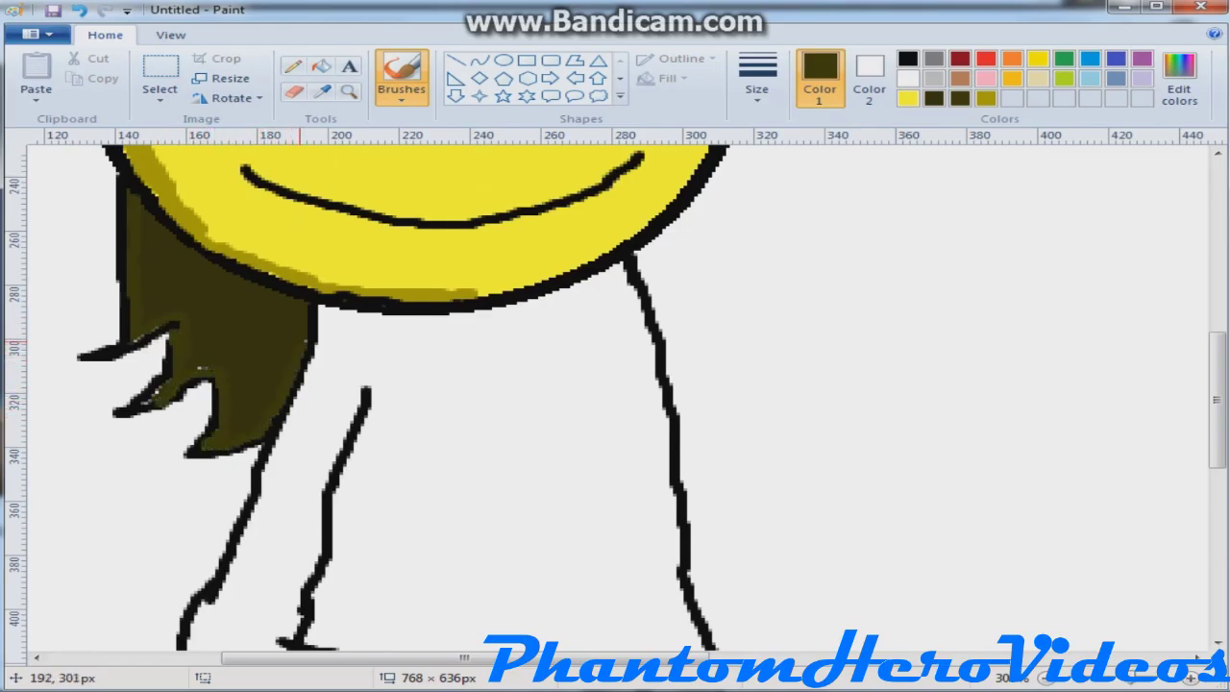
pyautogui.scroll(4, 296, 366)
pyautogui.scroll(-6, 138, 380)
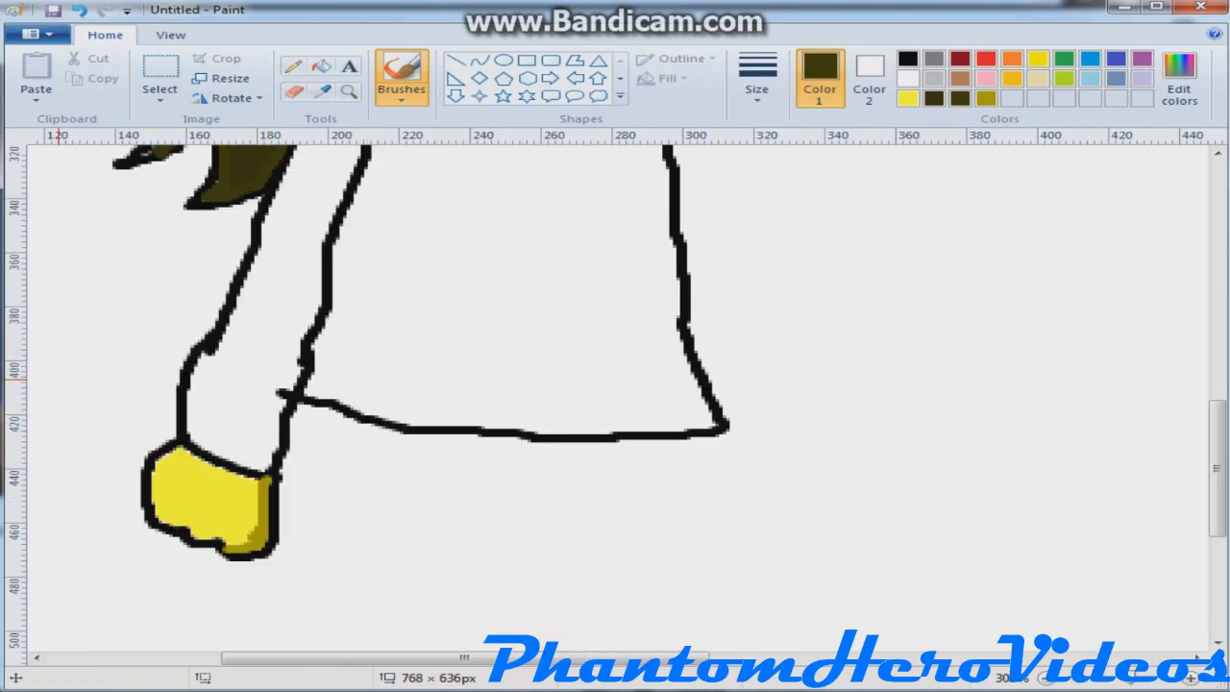
# Try adding a black-outlined, yellow thumb on the hand's left side, and undo it
pyautogui.click(907, 58)
pyautogui.moveTo(147, 505)
pyautogui.mouseDown()
pyautogui.moveTo(143, 474)
pyautogui.moveTo(146, 515)
pyautogui.moveTo(120, 492)
pyautogui.moveTo(124, 451)
pyautogui.moveTo(153, 446)
pyautogui.mouseUp()
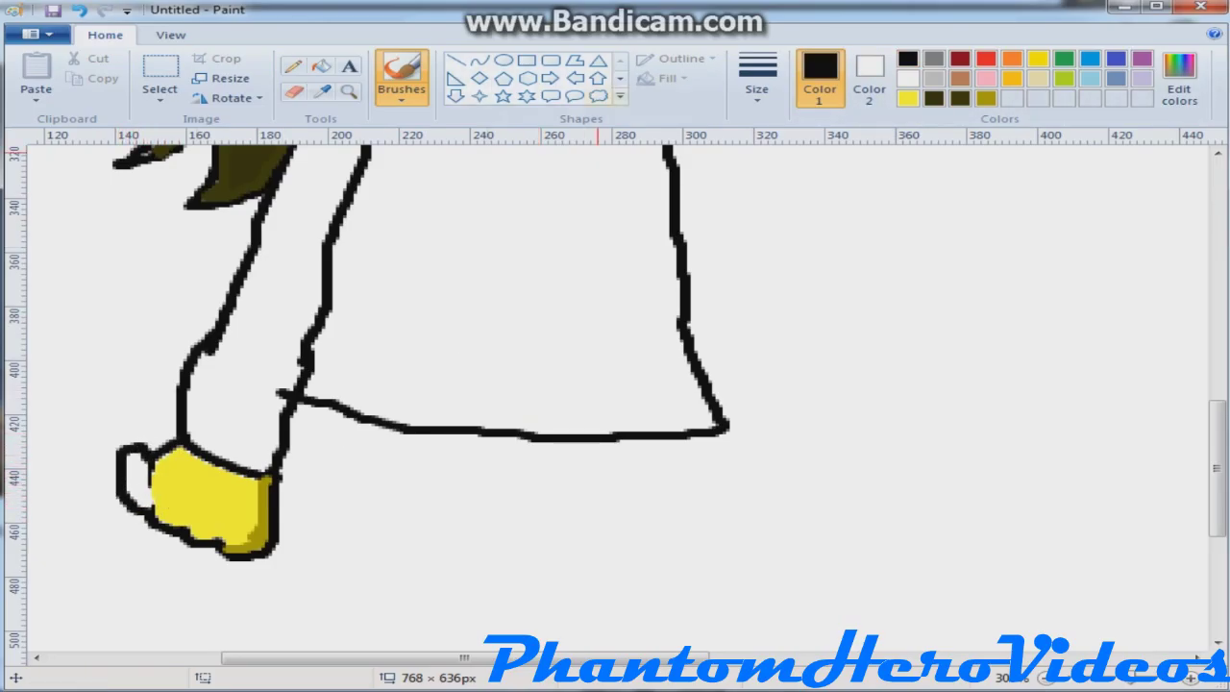
pyautogui.click(907, 97)
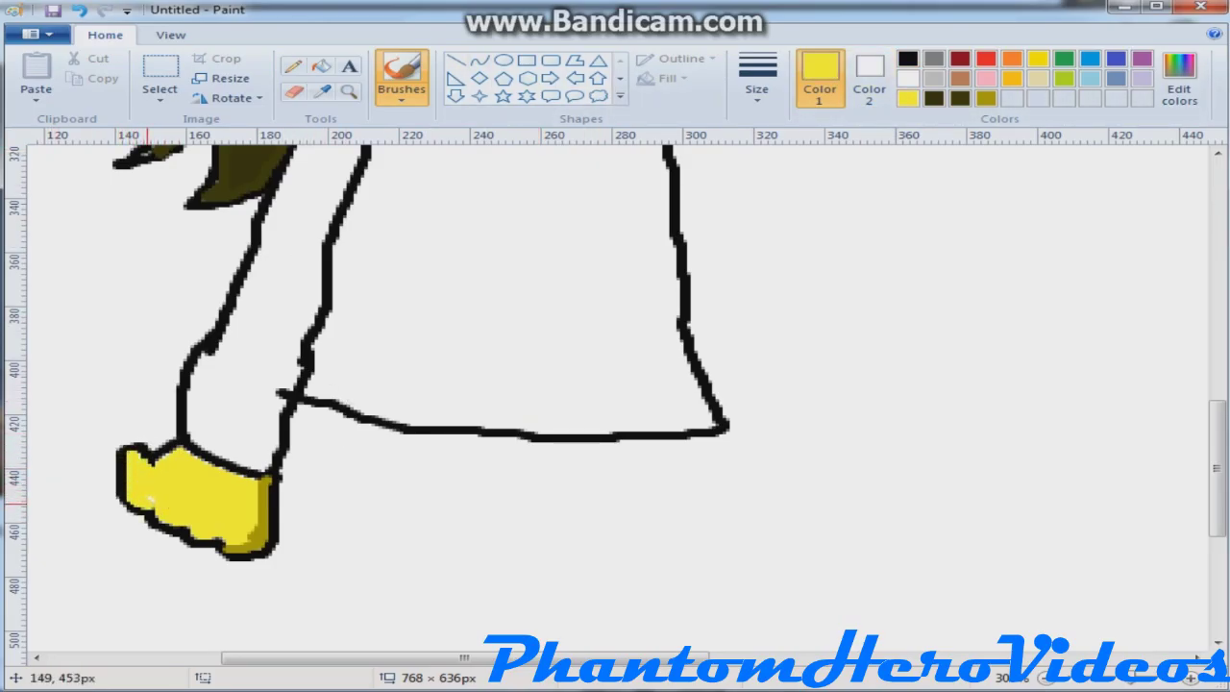
pyautogui.hotkey('ctrl', 'z')
pyautogui.hotkey('ctrl', 'z')
pyautogui.hotkey('ctrl', 'z')
pyautogui.scroll(2, 706, 451)
pyautogui.scroll(-1, 335, 493)
pyautogui.scroll(2, 579, 531)
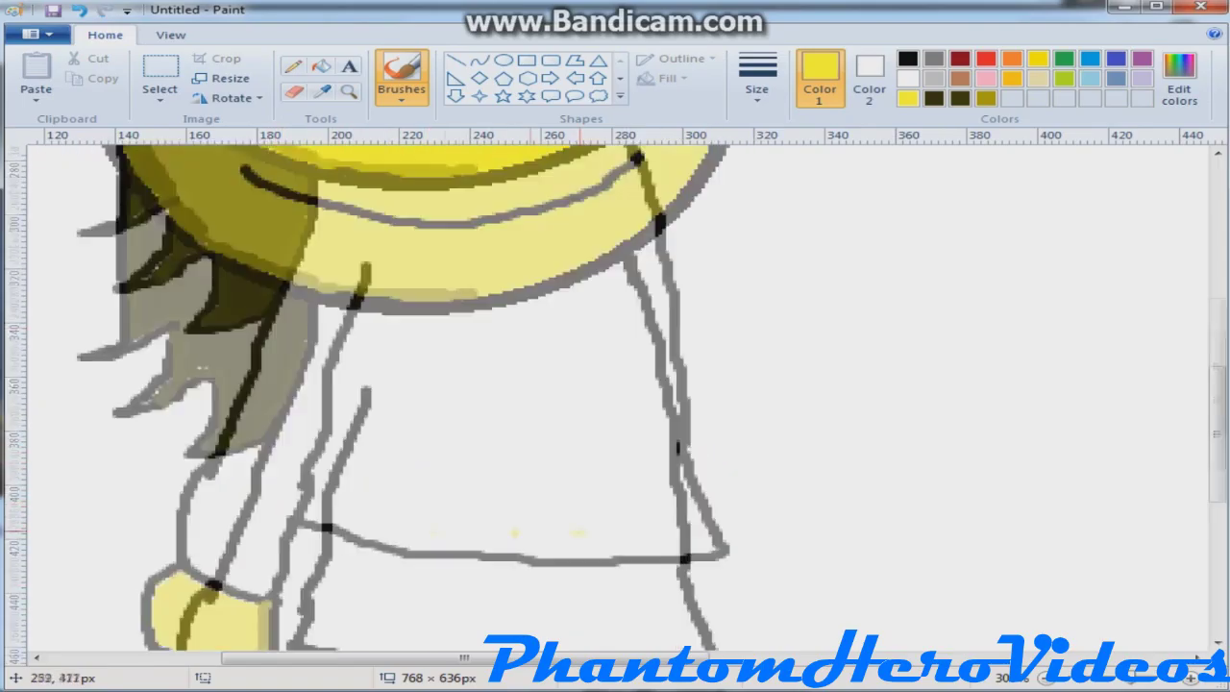
pyautogui.scroll(4, 515, 532)
pyautogui.scroll(-1, 382, 570)
pyautogui.scroll(-3, 193, 495)
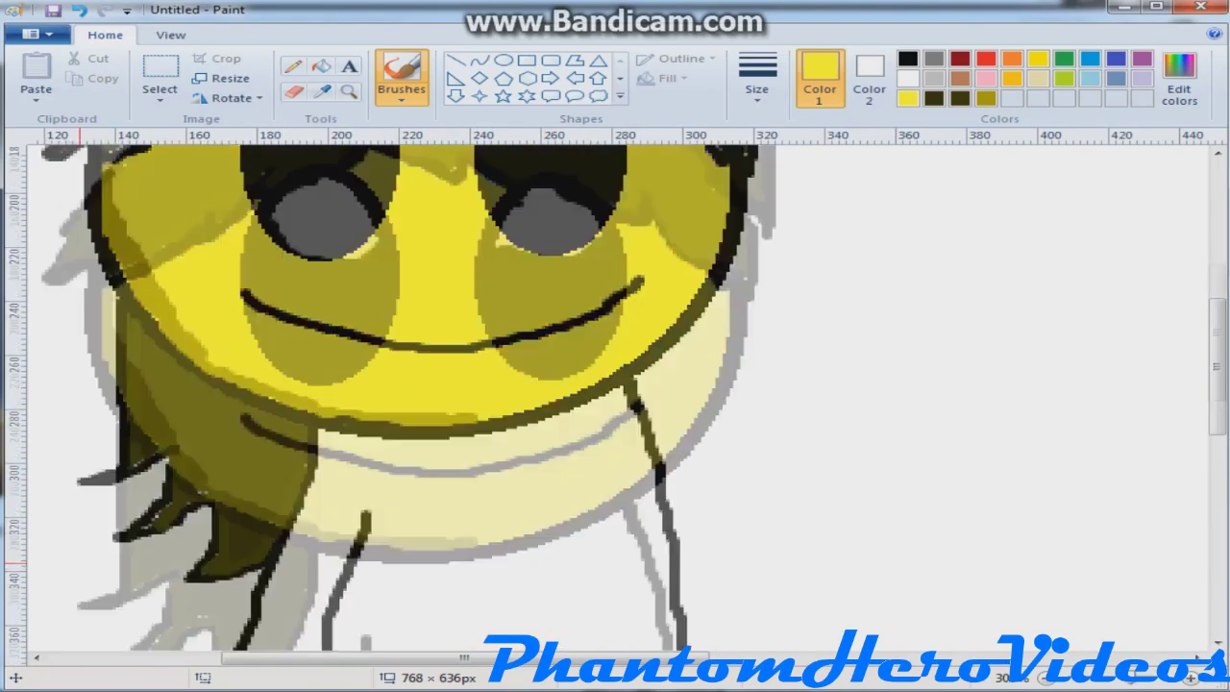
pyautogui.scroll(-2, 404, 397)
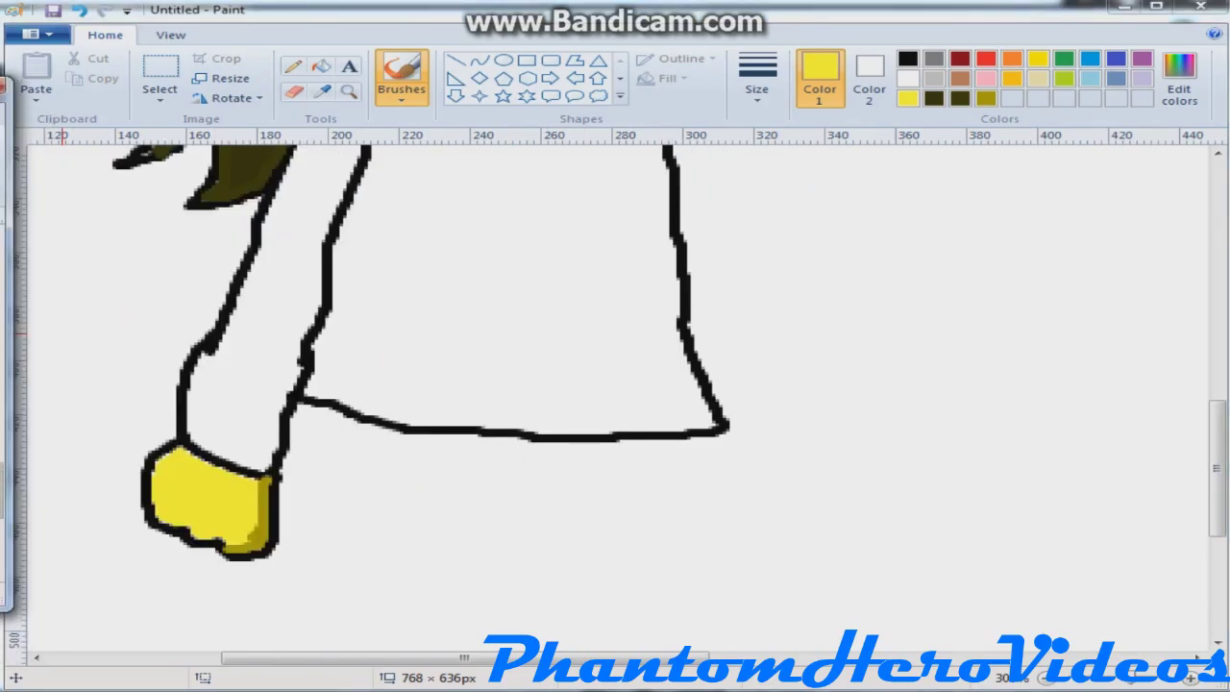
# Draw the outlines of the two trouser legs in black below the shirt hem
pyautogui.click(907, 59)
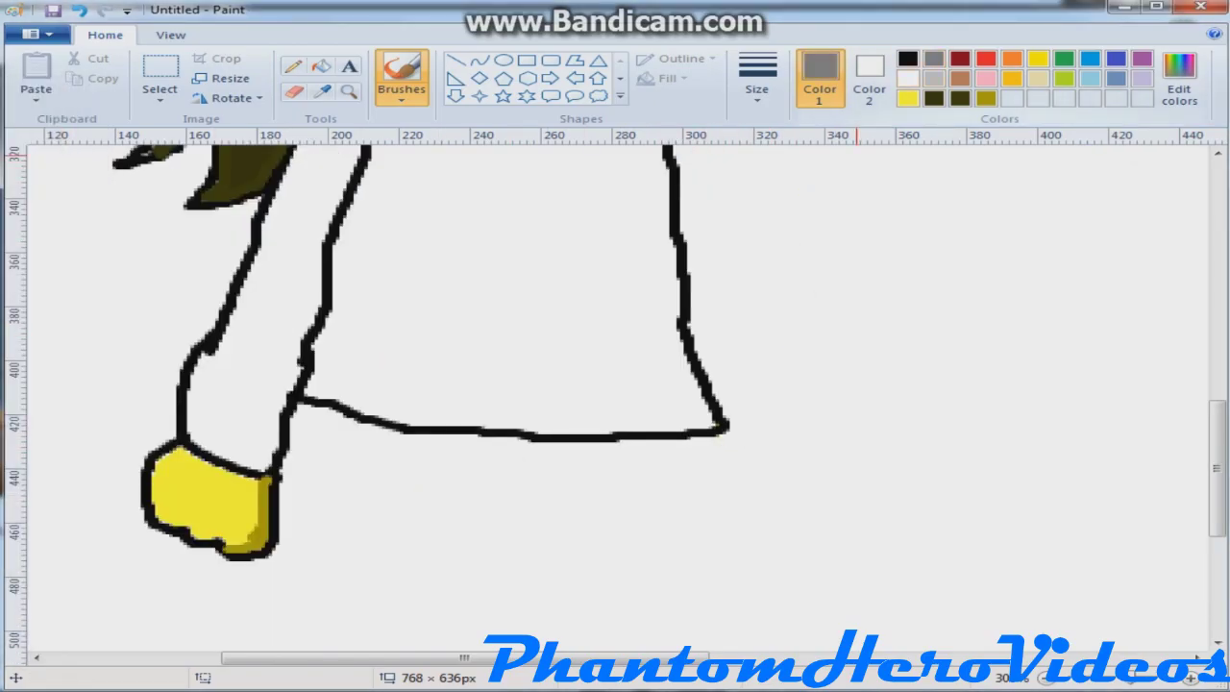
pyautogui.moveTo(701, 439); pyautogui.dragTo(704, 620)
pyautogui.scroll(-3, 702, 577)
pyautogui.scroll(2, 702, 538)
pyautogui.moveTo(701, 513); pyautogui.dragTo(704, 609)
pyautogui.scroll(-1, 692, 577)
pyautogui.moveTo(702, 484)
pyautogui.mouseDown()
pyautogui.moveTo(705, 518)
pyautogui.moveTo(587, 529)
pyautogui.moveTo(536, 418)
pyautogui.moveTo(529, 314)
pyautogui.moveTo(515, 302)
pyautogui.moveTo(539, 271)
pyautogui.moveTo(489, 348)
pyautogui.moveTo(450, 552)
pyautogui.moveTo(271, 554)
pyautogui.moveTo(269, 326)
pyautogui.mouseUp()
# Outline rounded shoes in black at the bottom of both trouser legs
pyautogui.moveTo(713, 517)
pyautogui.mouseDown()
pyautogui.moveTo(798, 542)
pyautogui.moveTo(529, 498)
pyautogui.moveTo(543, 482)
pyautogui.mouseUp()
pyautogui.moveTo(455, 524); pyautogui.dragTo(536, 596)
pyautogui.scroll(-1, 536, 596)
pyautogui.moveTo(261, 413)
pyautogui.mouseDown()
pyautogui.moveTo(241, 524)
pyautogui.moveTo(512, 450)
pyautogui.mouseUp()
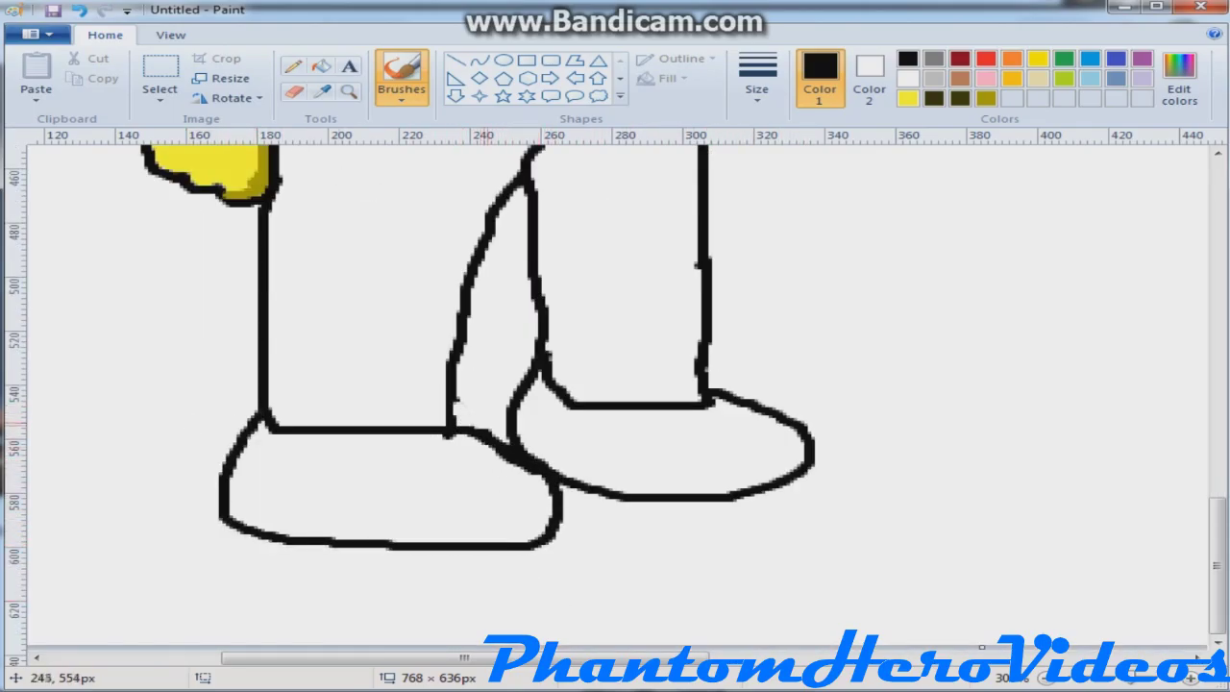
# Add an orange-brown custom color and fill the shirt and sleeve with it
pyautogui.scroll(6, 473, 400)
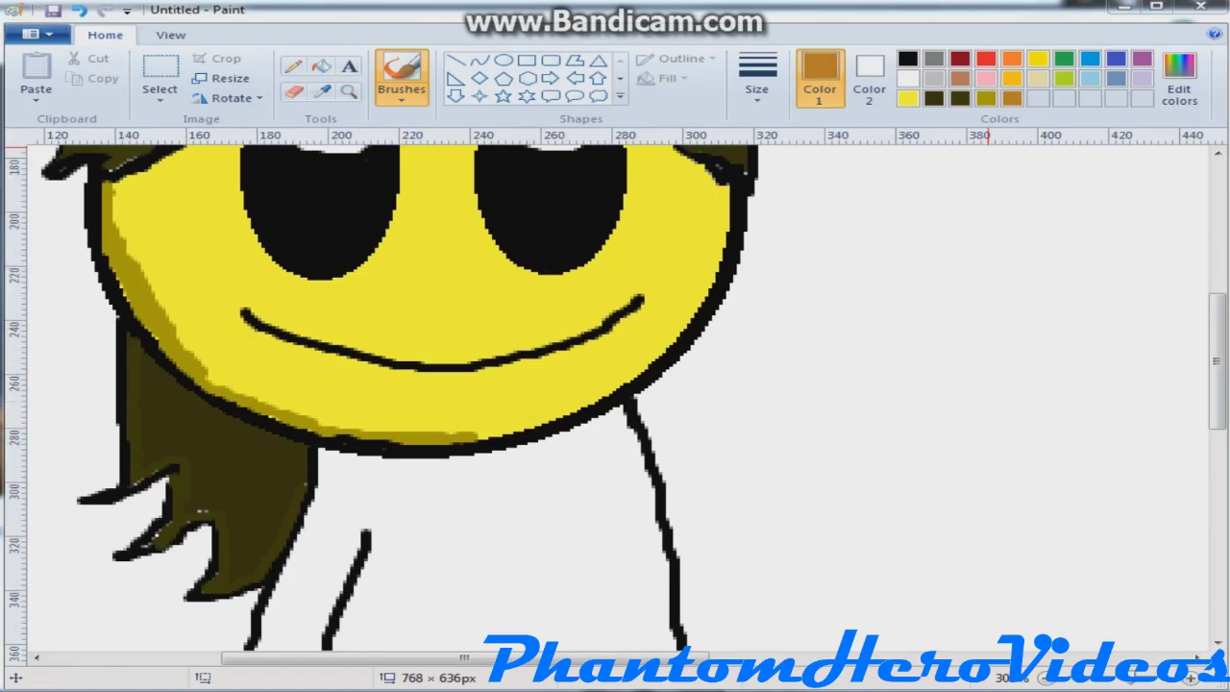
pyautogui.click(320, 66)
pyautogui.click(425, 511)
pyautogui.scroll(-3, 426, 511)
pyautogui.scroll(2, 426, 512)
pyautogui.click(401, 72)
pyautogui.scroll(-1, 306, 315)
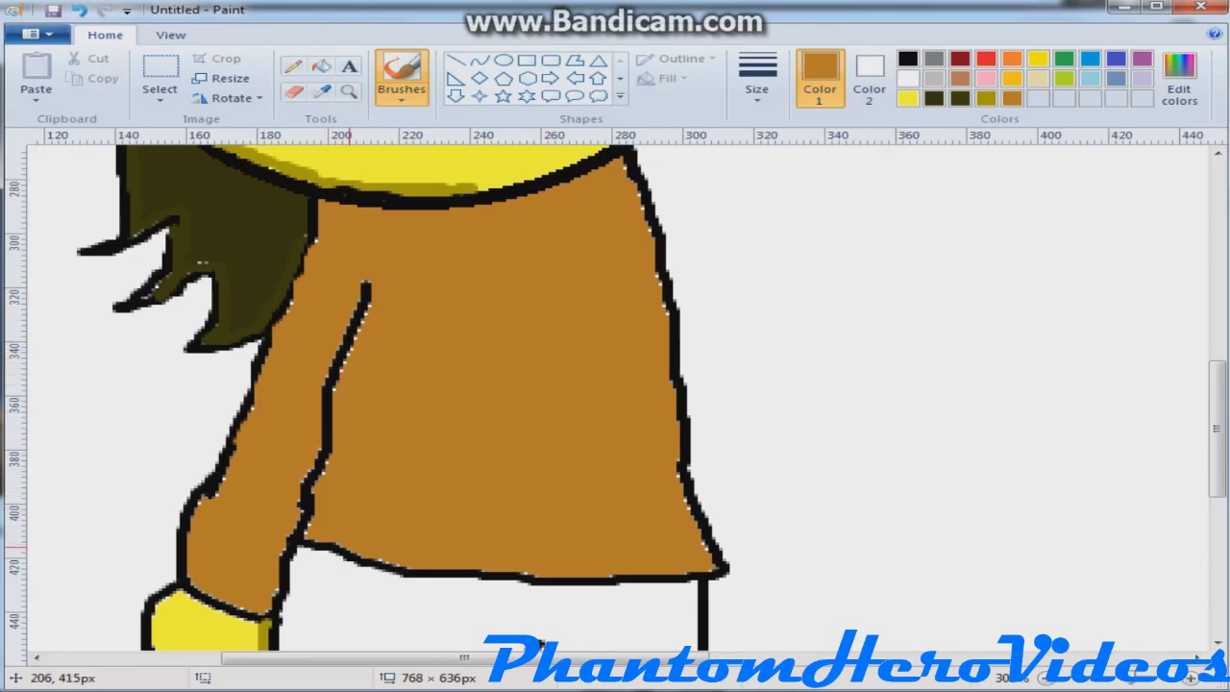
# Touch up the black outline along the shirt's lower left hem and right side
pyautogui.click(907, 59)
pyautogui.moveTo(392, 571); pyautogui.dragTo(331, 545)
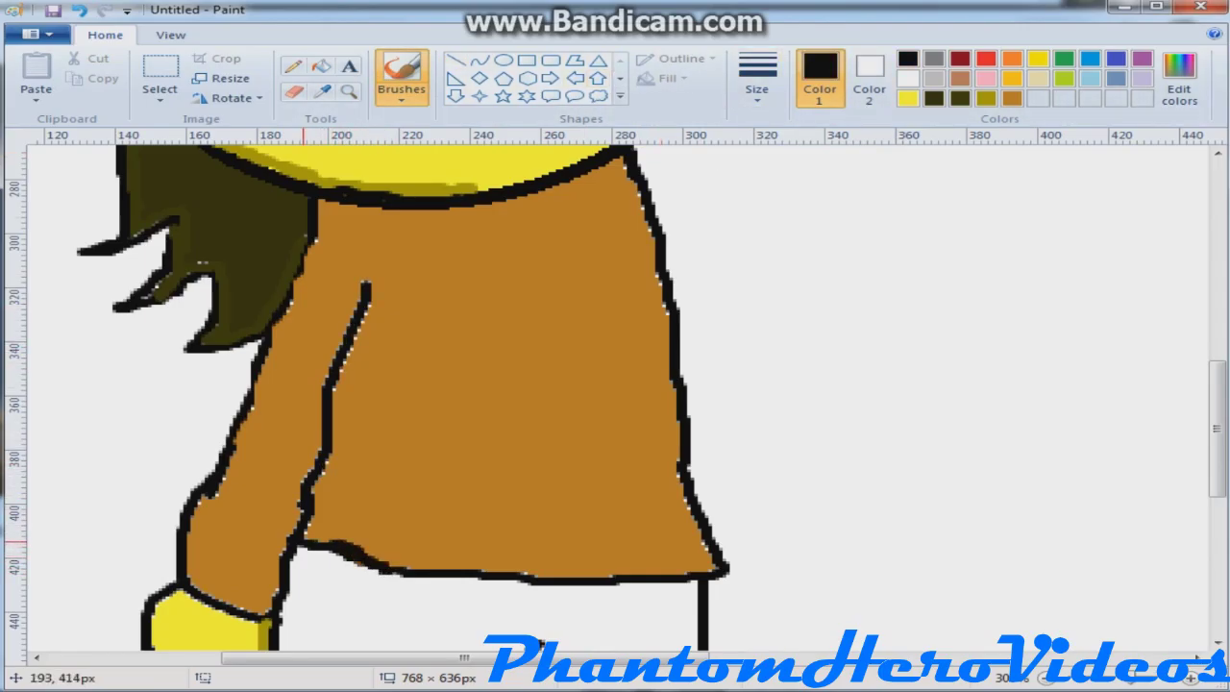
pyautogui.scroll(1, 618, 398)
pyautogui.click(1012, 98)
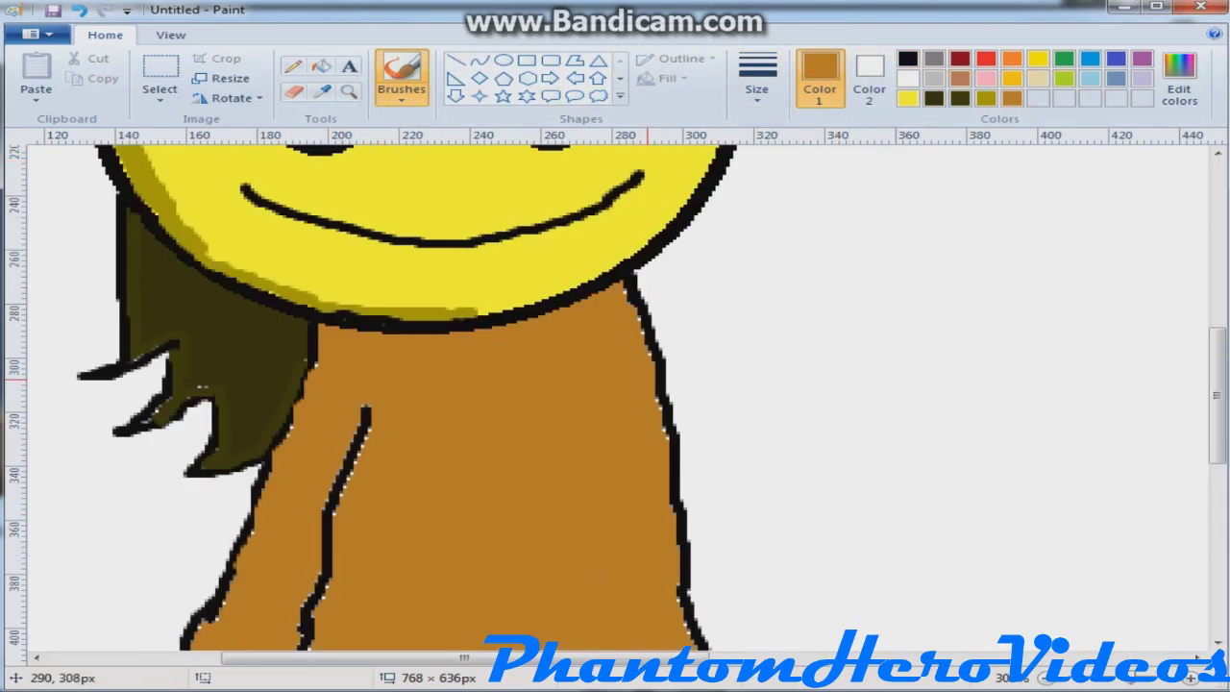
pyautogui.click(907, 58)
pyautogui.scroll(-5, 675, 465)
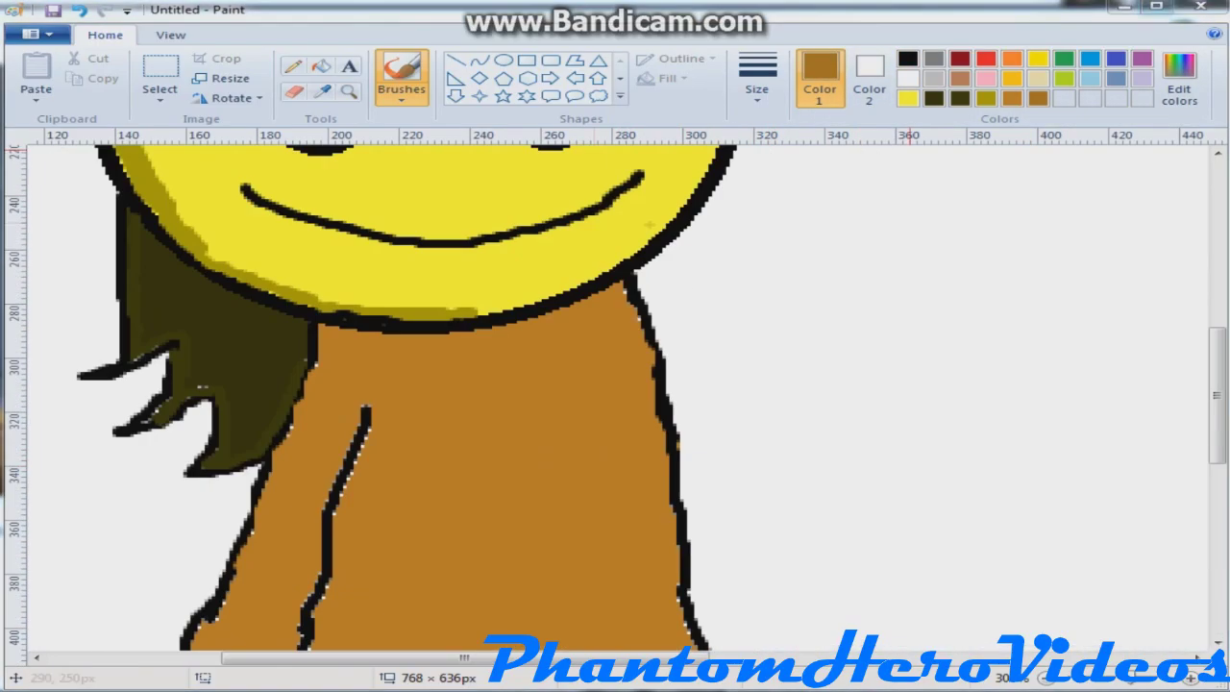
# Brush darker brown shading along the sleeve's outer edge and in the shirt's lower left corner
pyautogui.moveTo(308, 411); pyautogui.dragTo(324, 331)
pyautogui.scroll(-3, 322, 326)
pyautogui.scroll(3, 322, 327)
pyautogui.scroll(-3, 267, 278)
pyautogui.moveTo(260, 252); pyautogui.dragTo(219, 371)
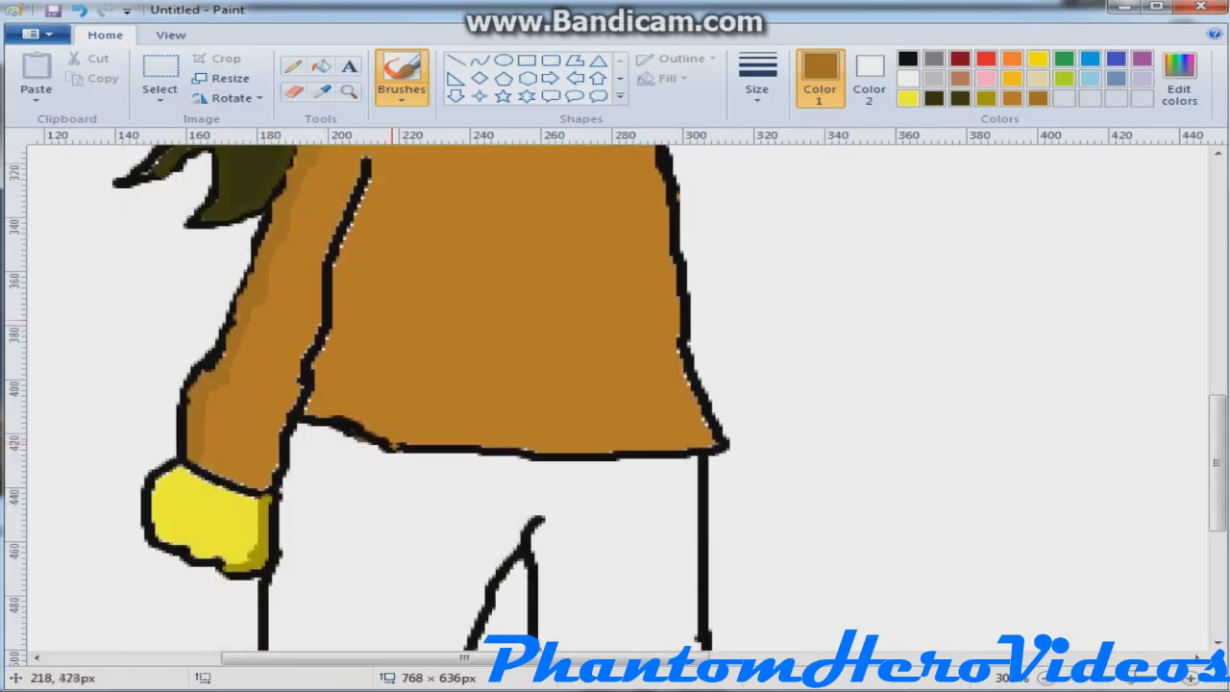
pyautogui.scroll(2, 430, 449)
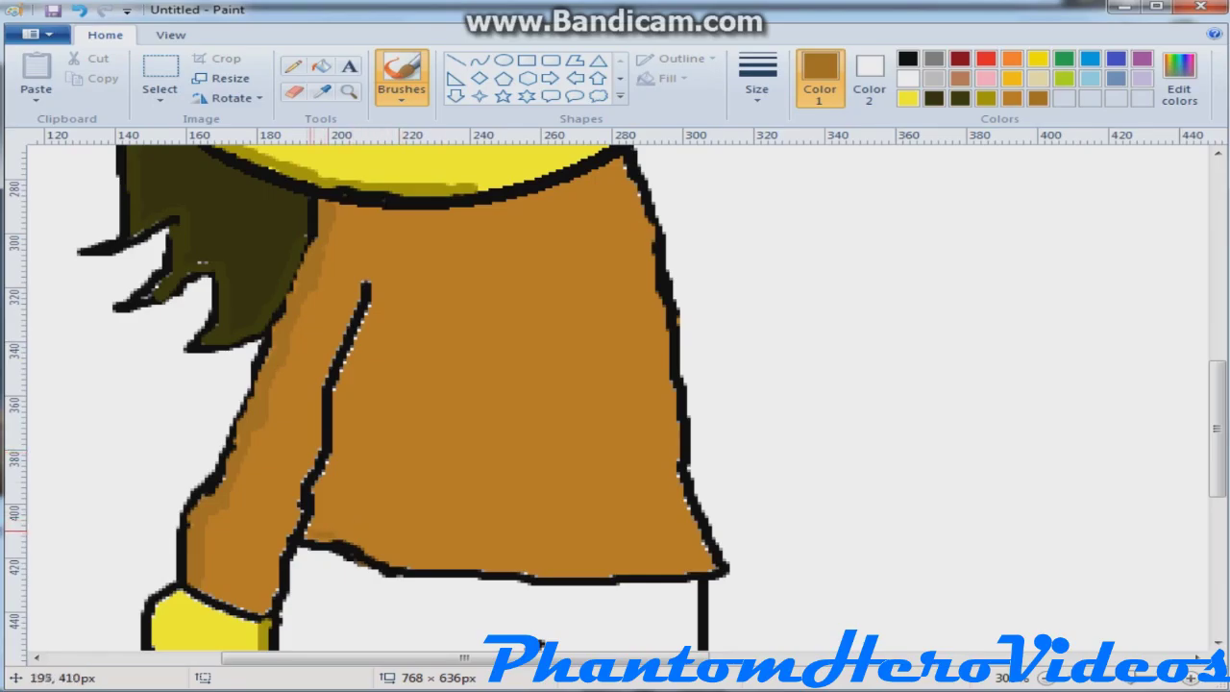
pyautogui.moveTo(319, 492); pyautogui.dragTo(341, 401)
pyautogui.hotkey('ctrl', 'z')
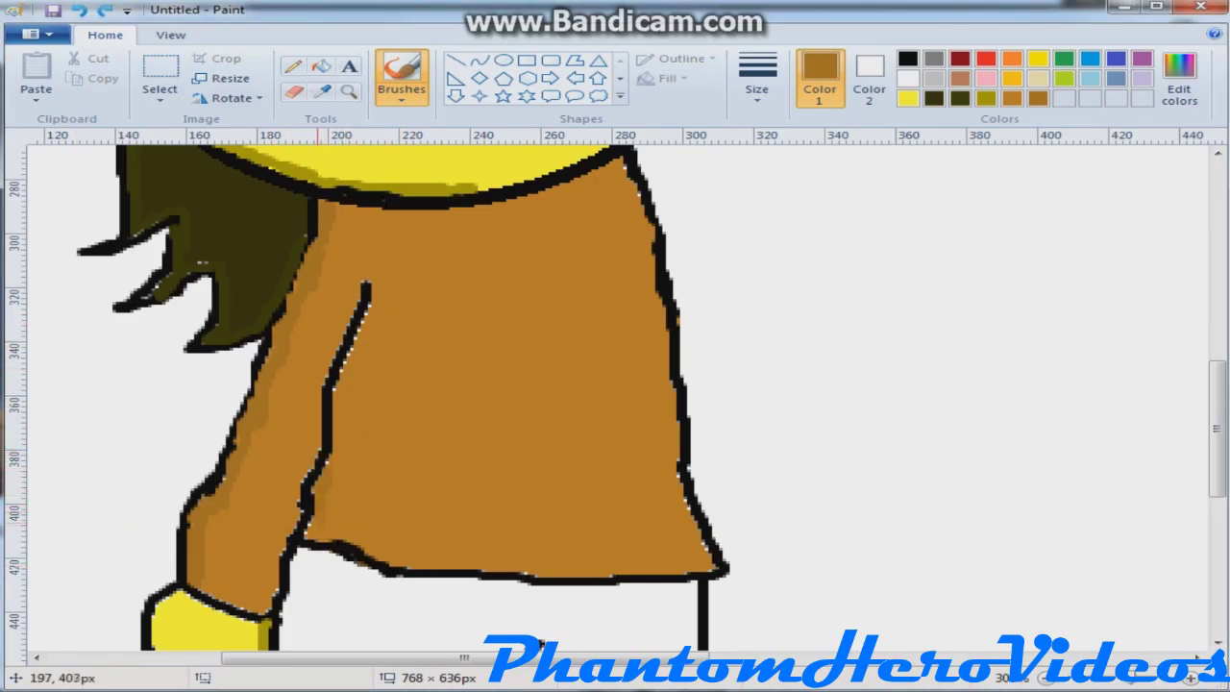
# Add a slate blue custom color, fill the trousers with it, and clean up the gaps below the shirt hem
pyautogui.scroll(-5, 352, 538)
pyautogui.click(1178, 79)
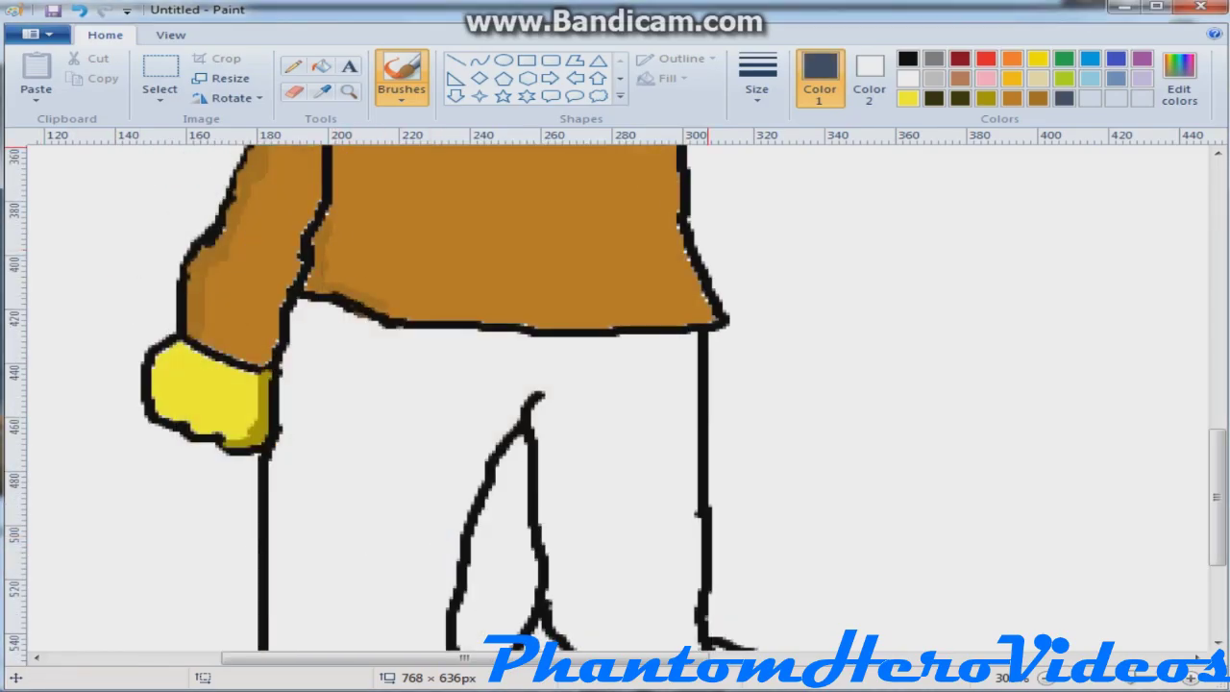
pyautogui.click(321, 65)
pyautogui.click(686, 445)
pyautogui.scroll(-5, 686, 445)
pyautogui.scroll(5, 686, 445)
pyautogui.click(400, 72)
pyautogui.moveTo(369, 316); pyautogui.dragTo(335, 304)
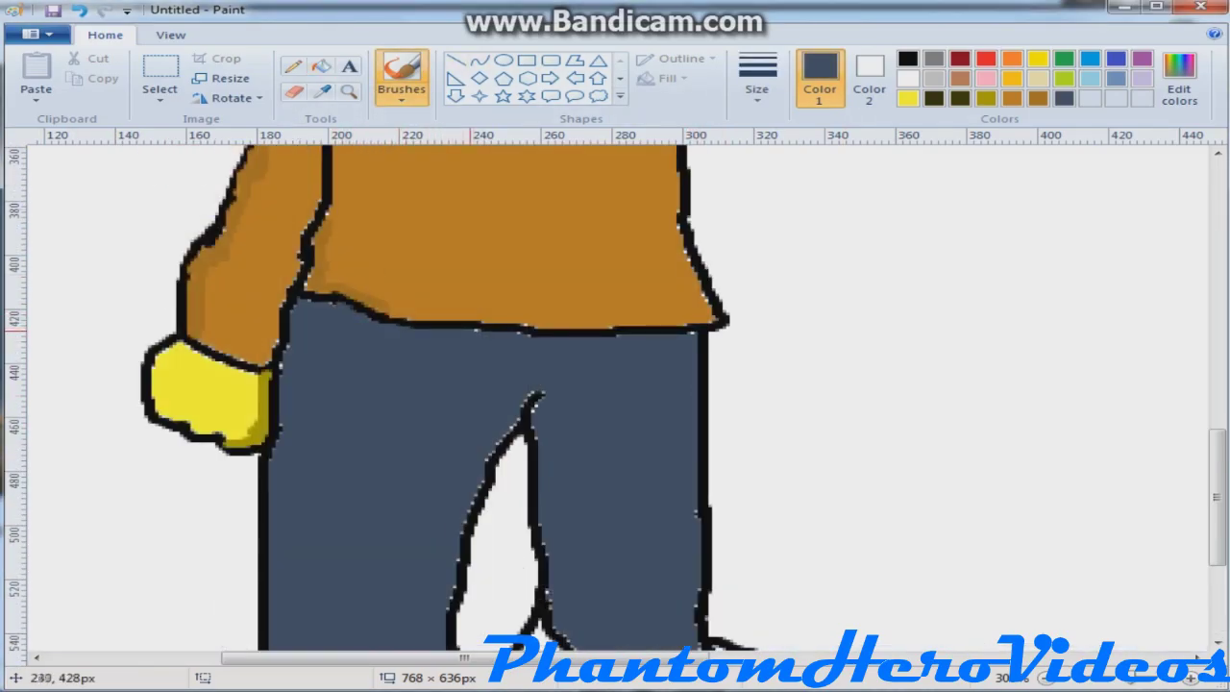
# Cover the white specks along the inner trouser legs and touch up their outline in black
pyautogui.scroll(-3, 491, 452)
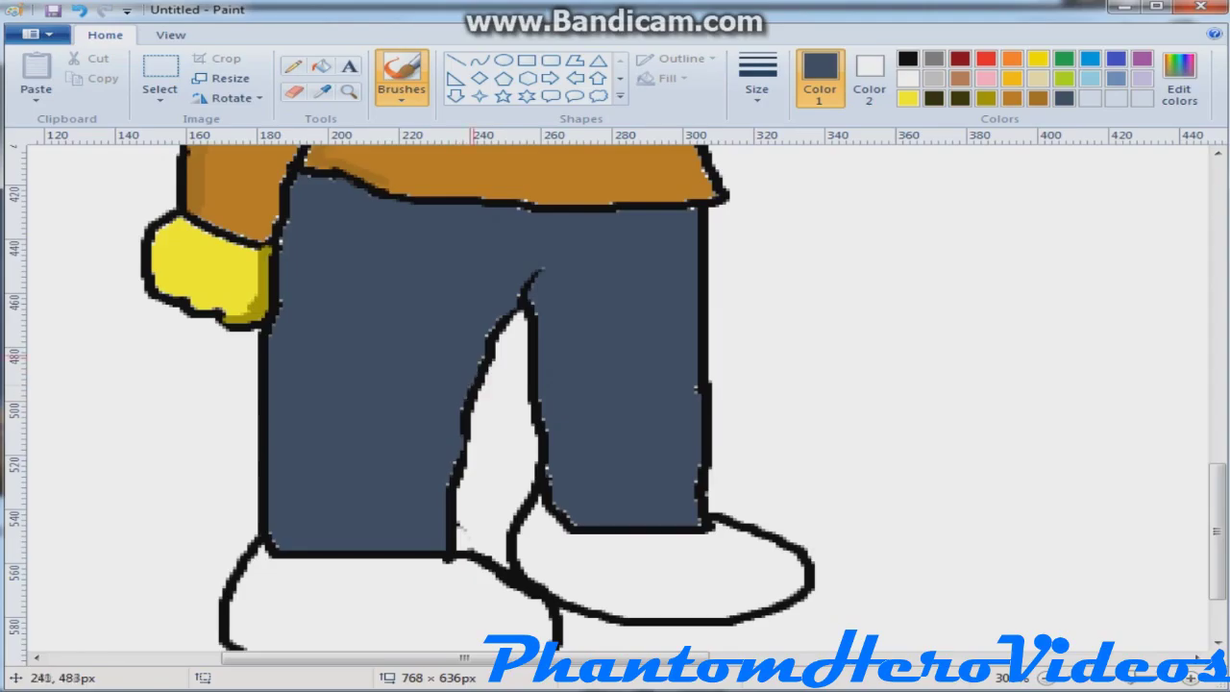
pyautogui.scroll(6, 627, 423)
pyautogui.scroll(-6, 627, 433)
pyautogui.click(907, 58)
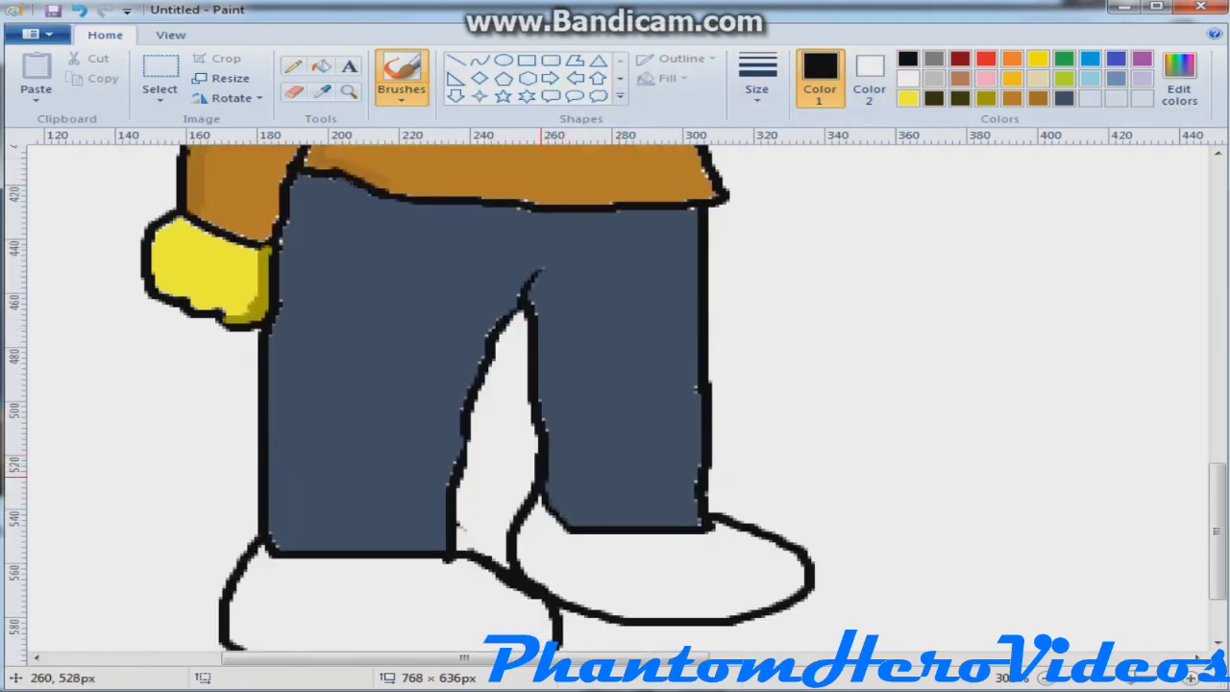
pyautogui.scroll(6, 634, 445)
pyautogui.scroll(-4, 635, 445)
# Zoom out to review the whole figure, zoom back in on the trousers, and return to the brush
pyautogui.click(349, 91)
pyautogui.rightClick(437, 432)
pyautogui.rightClick(438, 433)
pyautogui.scroll(2, 437, 432)
pyautogui.scroll(-2, 437, 433)
pyautogui.click(435, 517)
pyautogui.click(437, 430)
pyautogui.click(400, 73)
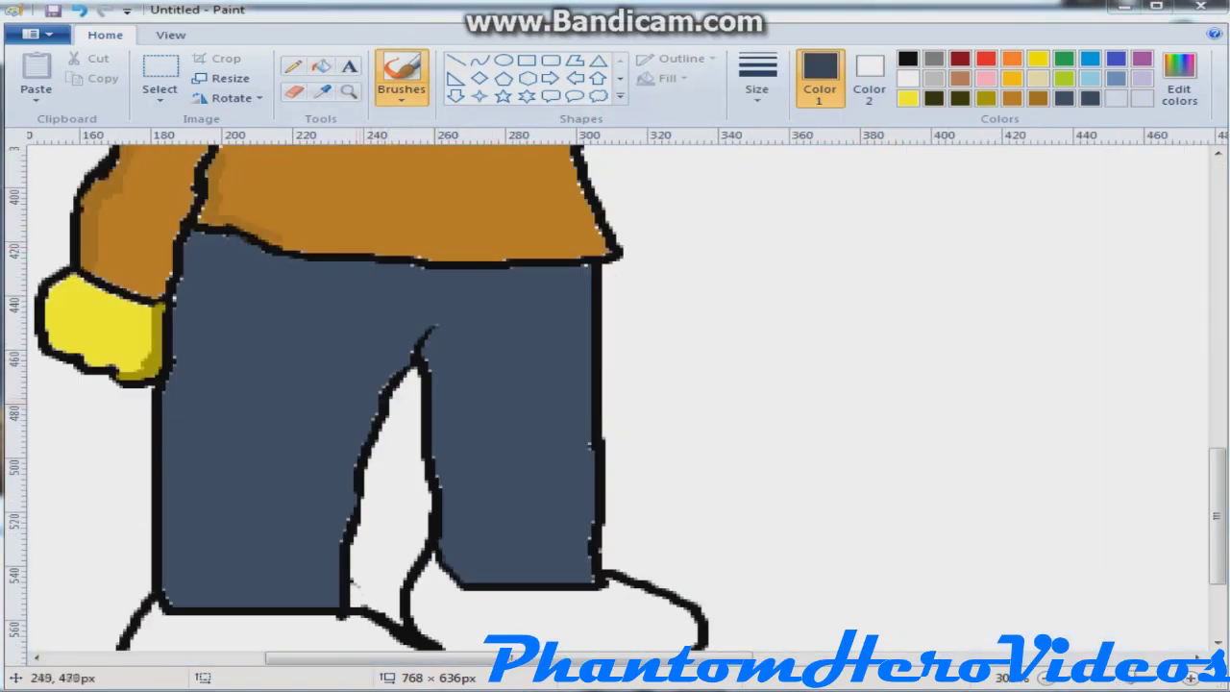
# Brush darker slate blue shading along the inner edge and outer right edge of the trousers
pyautogui.moveTo(361, 422); pyautogui.dragTo(376, 396)
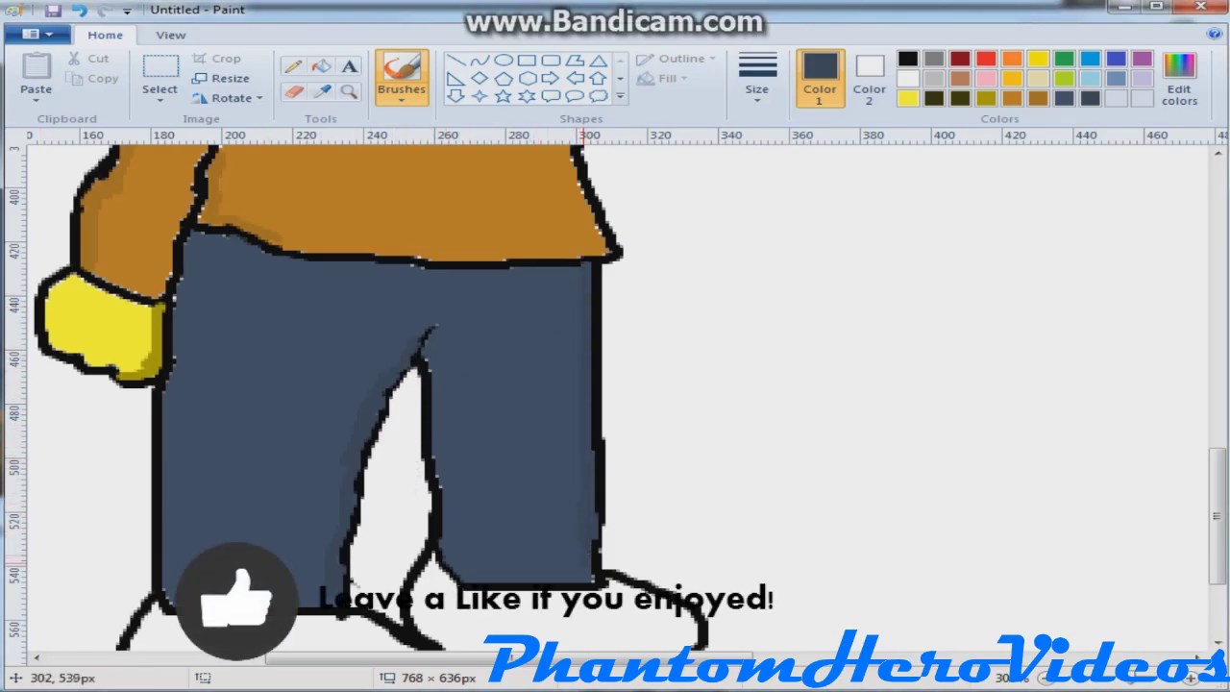
pyautogui.scroll(5, 777, 541)
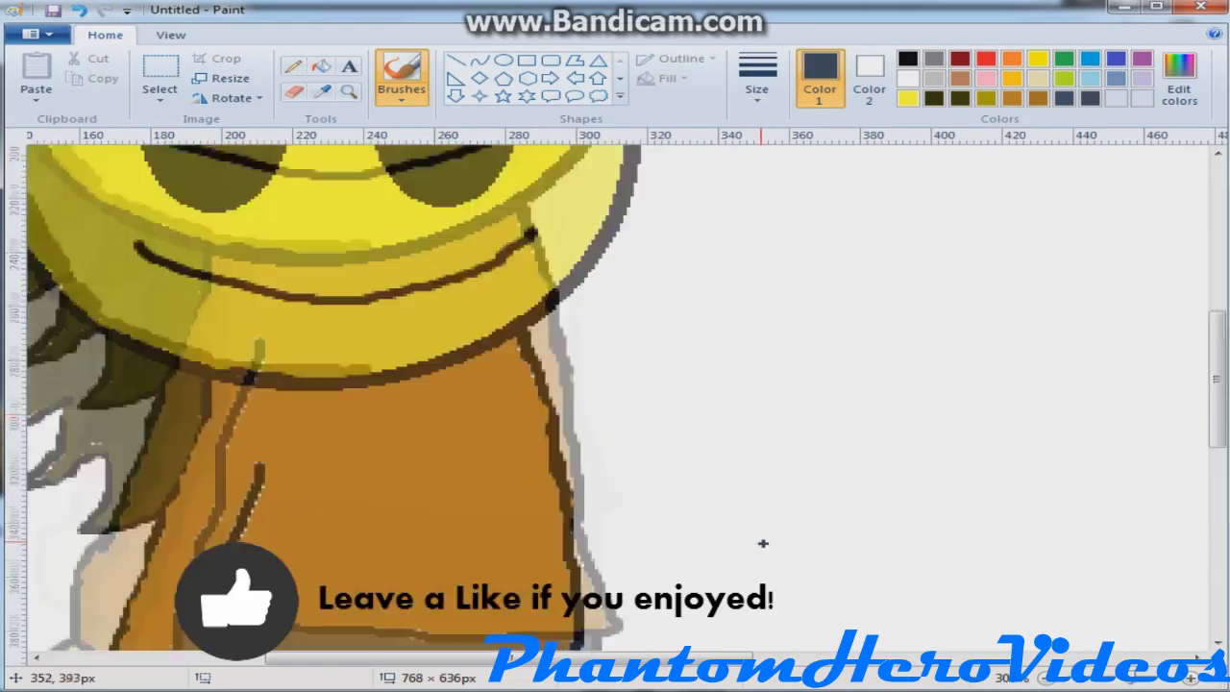
# Retrace the outline of the right-hand shoe in black, thickening its lower and upper edges
pyautogui.scroll(-6, 760, 541)
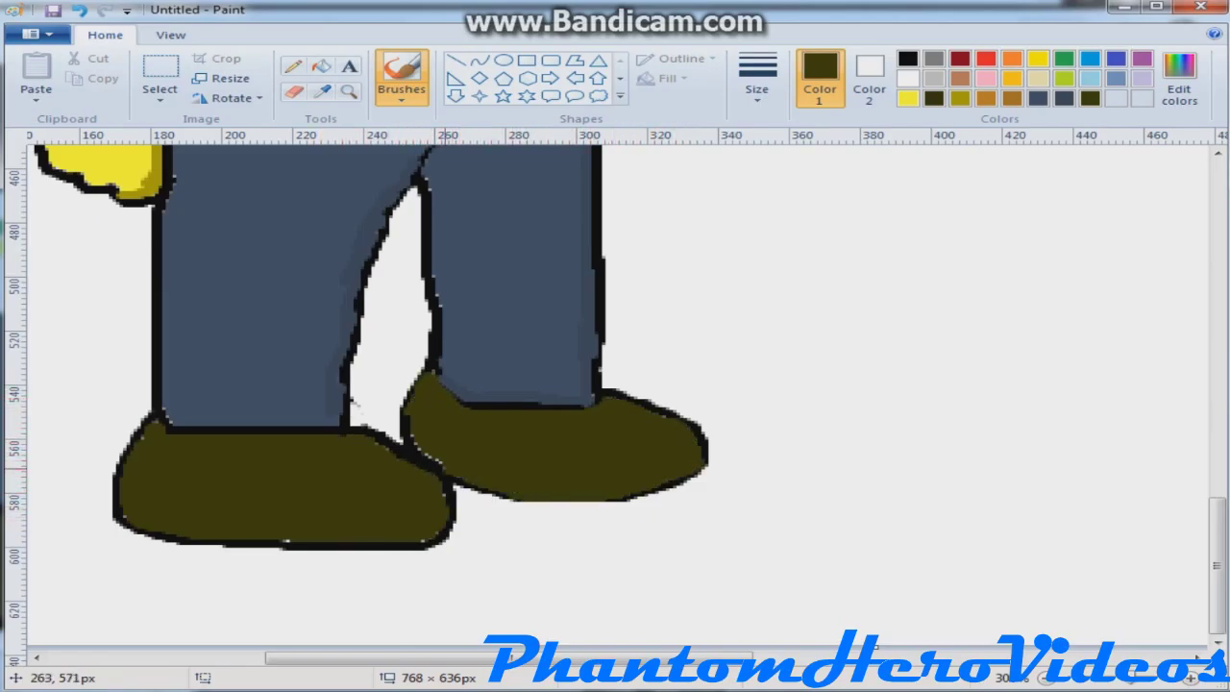
pyautogui.click(907, 59)
pyautogui.moveTo(494, 497)
pyautogui.mouseDown()
pyautogui.moveTo(705, 456)
pyautogui.moveTo(620, 394)
pyautogui.mouseUp()
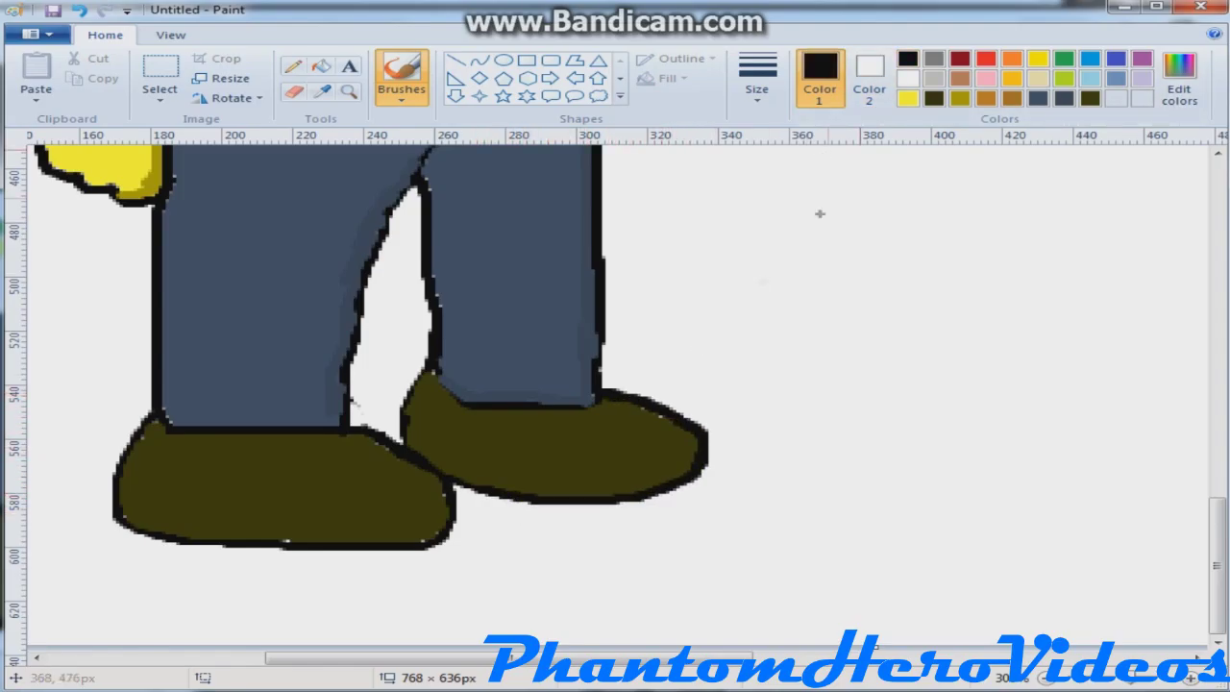
# Brush darker brown shading onto both shoes along their outer edges
pyautogui.click(934, 98)
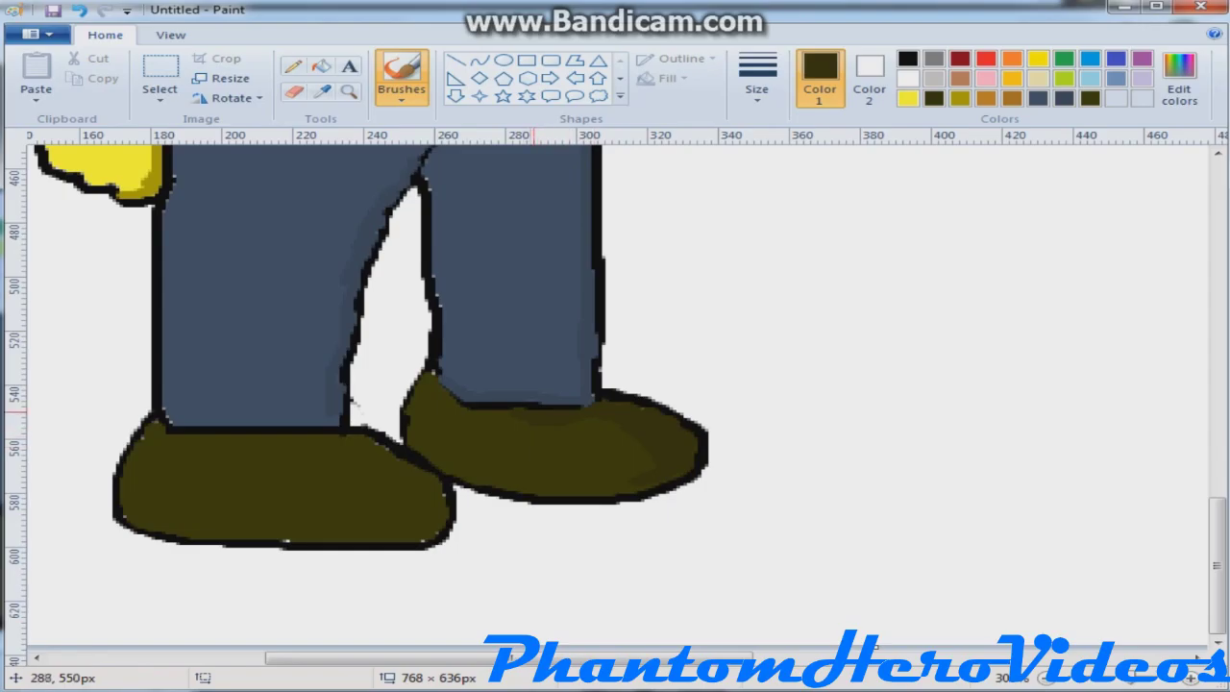
pyautogui.click(2, 525)
pyautogui.click(90, 171)
pyautogui.moveTo(154, 425); pyautogui.dragTo(122, 480)
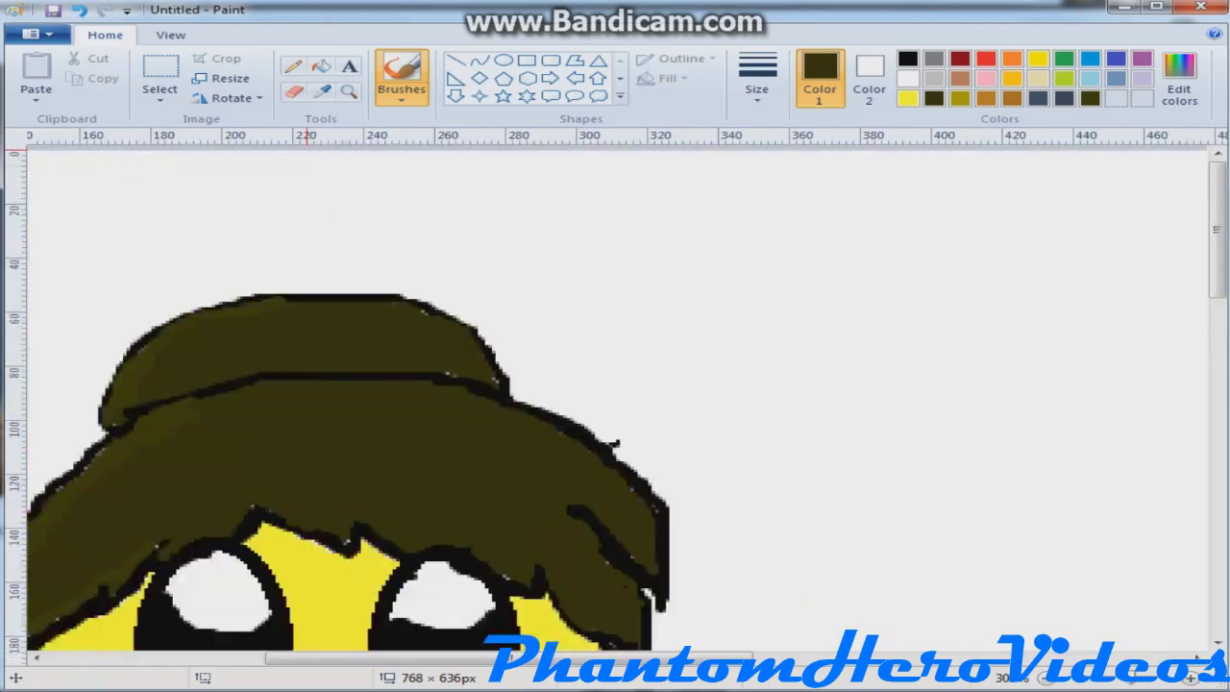
# Zoom out until the whole figure and the full canvas are in view
pyautogui.click(349, 92)
pyautogui.rightClick(369, 315)
pyautogui.rightClick(368, 315)
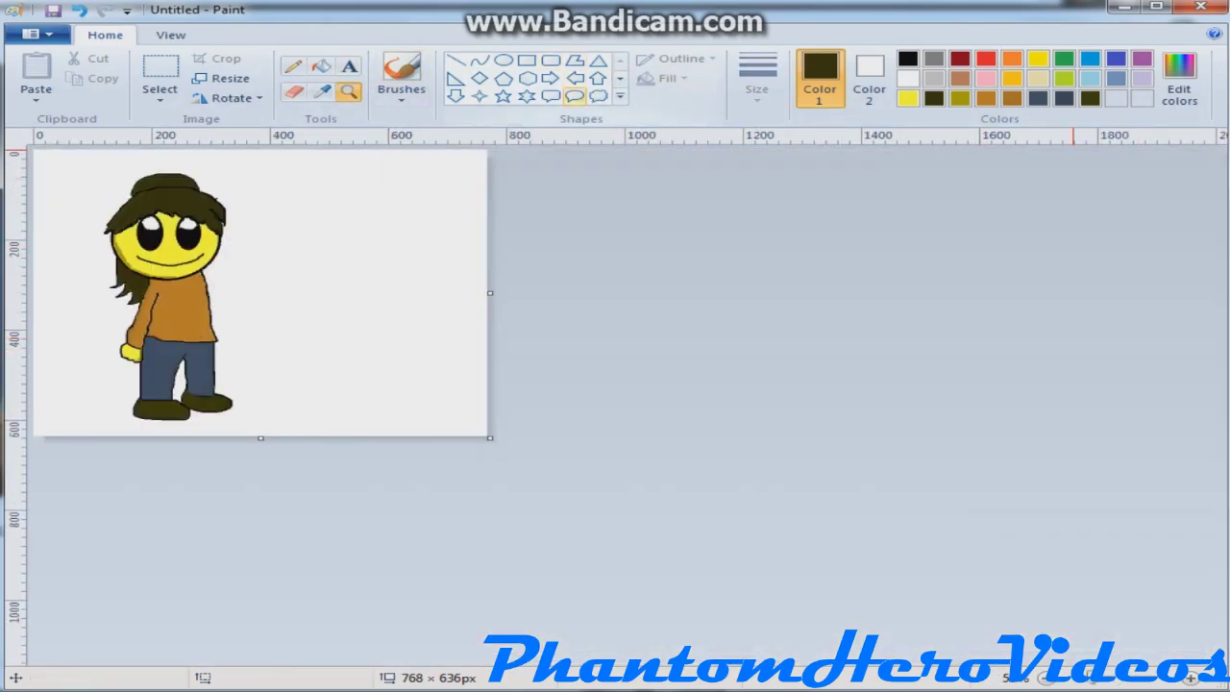
pyautogui.click(550, 96)
pyautogui.moveTo(240, 166)
pyautogui.mouseDown()
pyautogui.moveTo(421, 258)
pyautogui.moveTo(338, 237)
pyautogui.moveTo(437, 275)
pyautogui.mouseUp()
pyautogui.moveTo(389, 230)
pyautogui.mouseDown()
pyautogui.moveTo(328, 208)
pyautogui.moveTo(367, 231)
pyautogui.mouseUp()
pyautogui.hotkey('ctrl', 'z')
# Draw an oval speech bubble with a black outline beside the figure's head, its tail pointing down and left
pyautogui.click(575, 96)
pyautogui.moveTo(239, 158); pyautogui.dragTo(439, 274)
pyautogui.moveTo(381, 219)
pyautogui.mouseDown()
pyautogui.moveTo(331, 191)
pyautogui.moveTo(344, 200)
pyautogui.moveTo(319, 205)
pyautogui.moveTo(369, 197)
pyautogui.mouseUp()
pyautogui.hotkey('ctrl', 'z')
pyautogui.click(908, 59)
pyautogui.moveTo(221, 171); pyautogui.dragTo(384, 271)
pyautogui.moveTo(333, 223)
pyautogui.mouseDown()
pyautogui.moveTo(320, 221)
pyautogui.moveTo(337, 210)
pyautogui.mouseUp()
pyautogui.press('Escape')
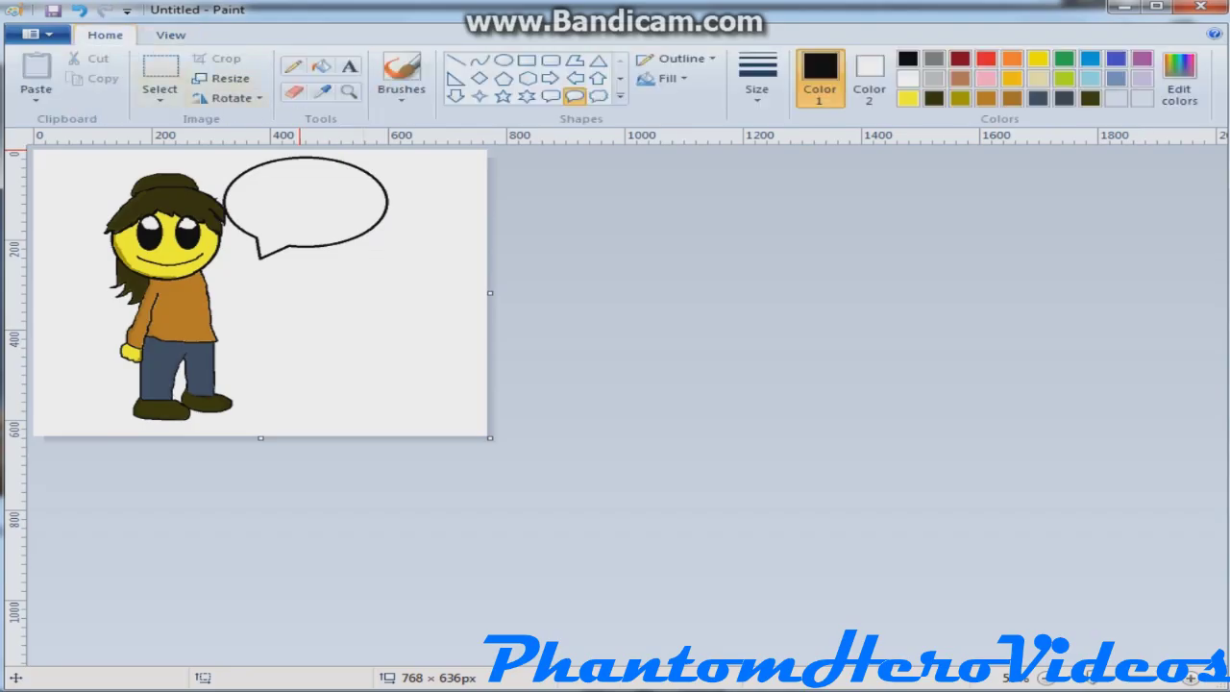
# Start a caption inside the speech bubble and set its font size to 72
pyautogui.click(349, 65)
pyautogui.click(274, 193)
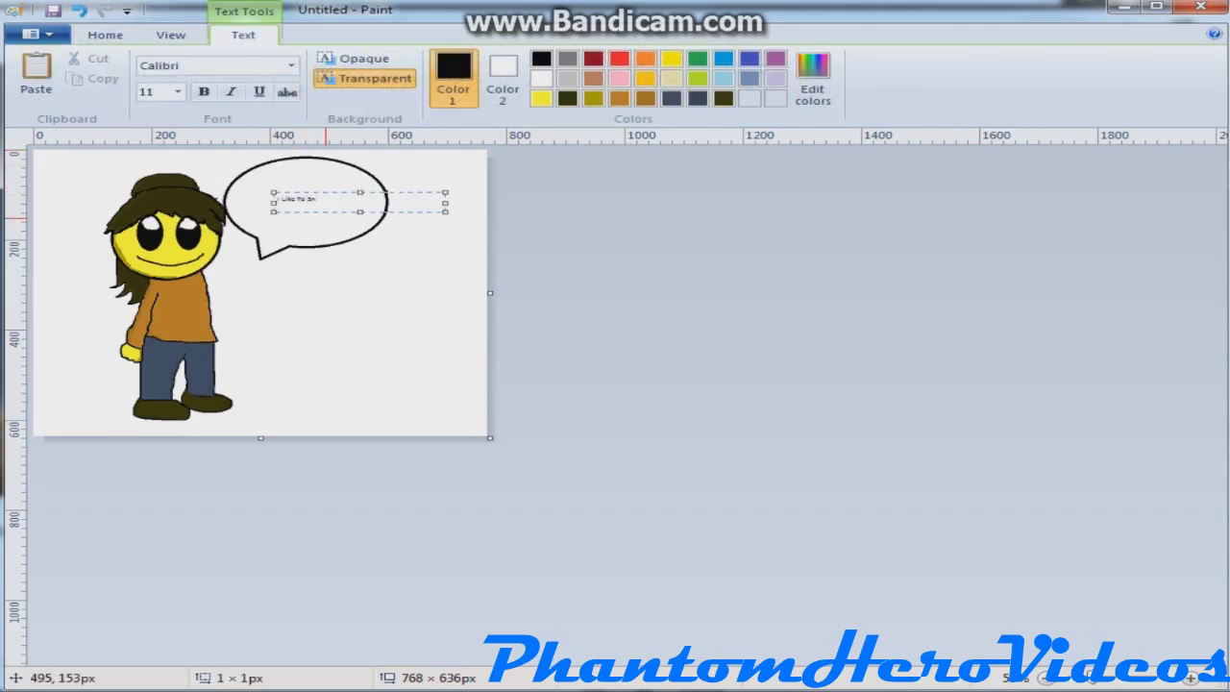
pyautogui.hotkey('ctrl', 'a')
pyautogui.click(177, 91)
pyautogui.click(148, 326)
pyautogui.hotkey('ctrl', 'a')
pyautogui.click(177, 92)
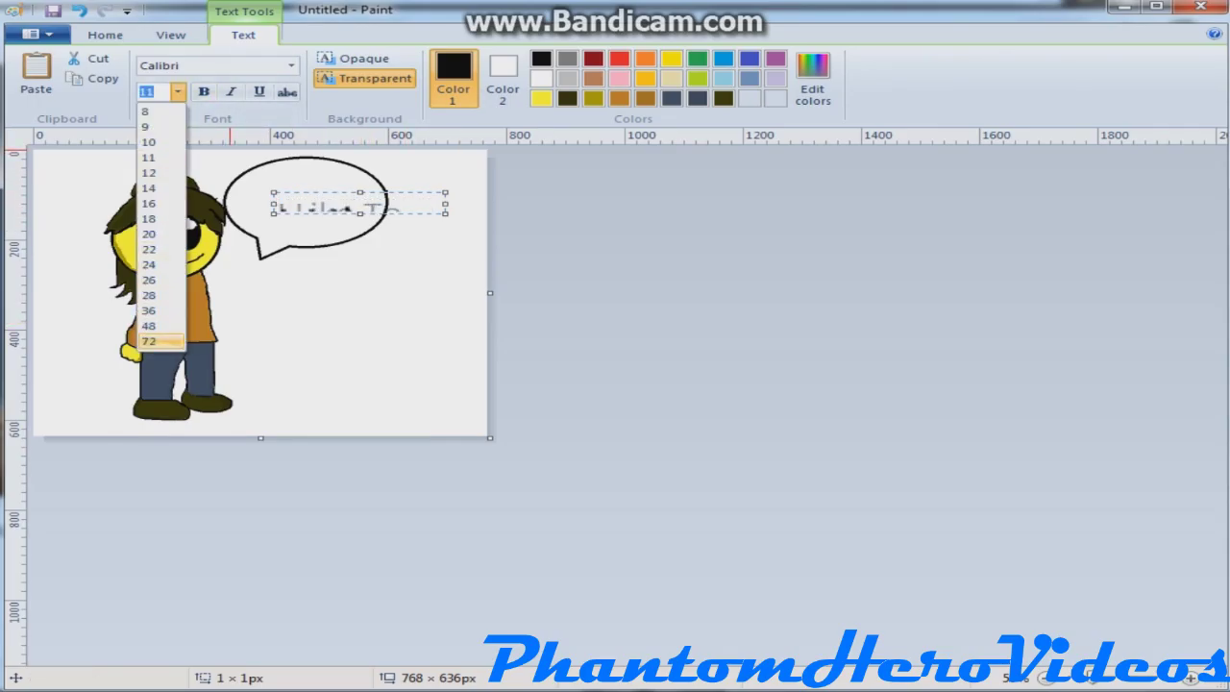
pyautogui.click(159, 341)
# Discard the first caption and enter "I like to smile a lot! :)" in a new text box over the speech bubble
pyautogui.moveTo(275, 192); pyautogui.dragTo(279, 169)
pyautogui.click(272, 203)
pyautogui.hotkey('ctrl', 'z')
pyautogui.click(264, 184)
pyautogui.write('I like to smi')
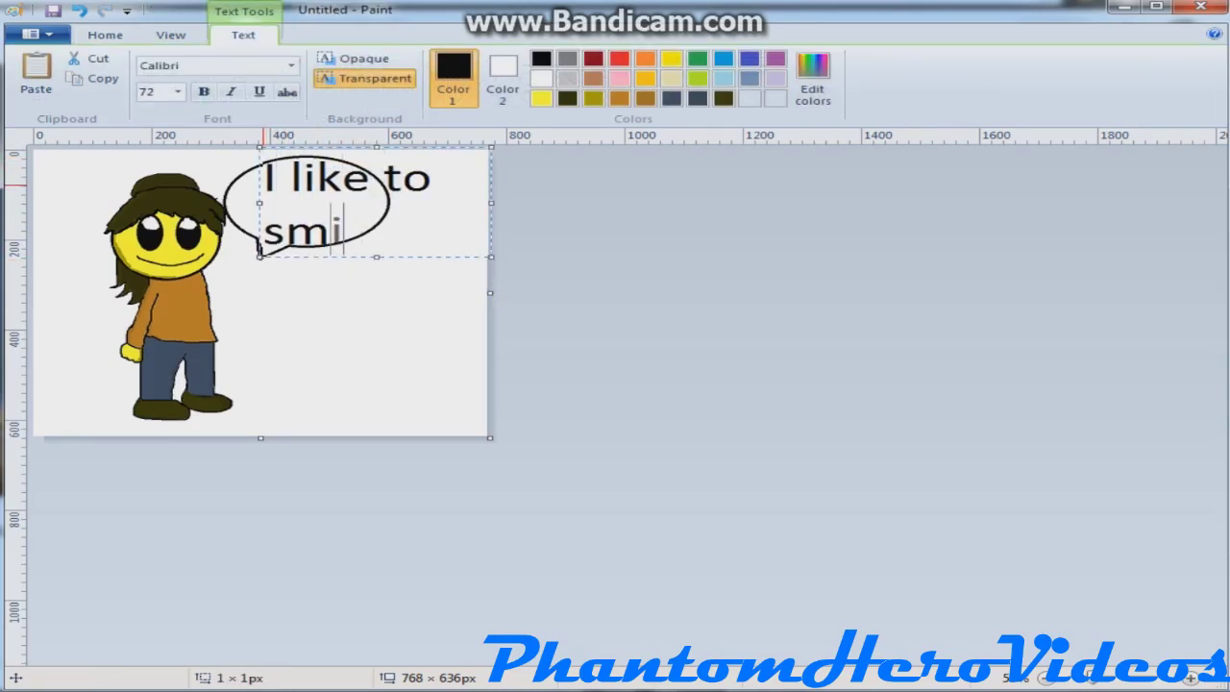
pyautogui.write('le a lot! :D')
# Widen the caption's text box toward the figure, set its font size to 36, and lower the box slightly
pyautogui.moveTo(259, 247); pyautogui.dragTo(224, 247)
pyautogui.hotkey('ctrl', 'a')
pyautogui.click(177, 91)
pyautogui.click(158, 311)
pyautogui.moveTo(399, 148); pyautogui.dragTo(399, 156)
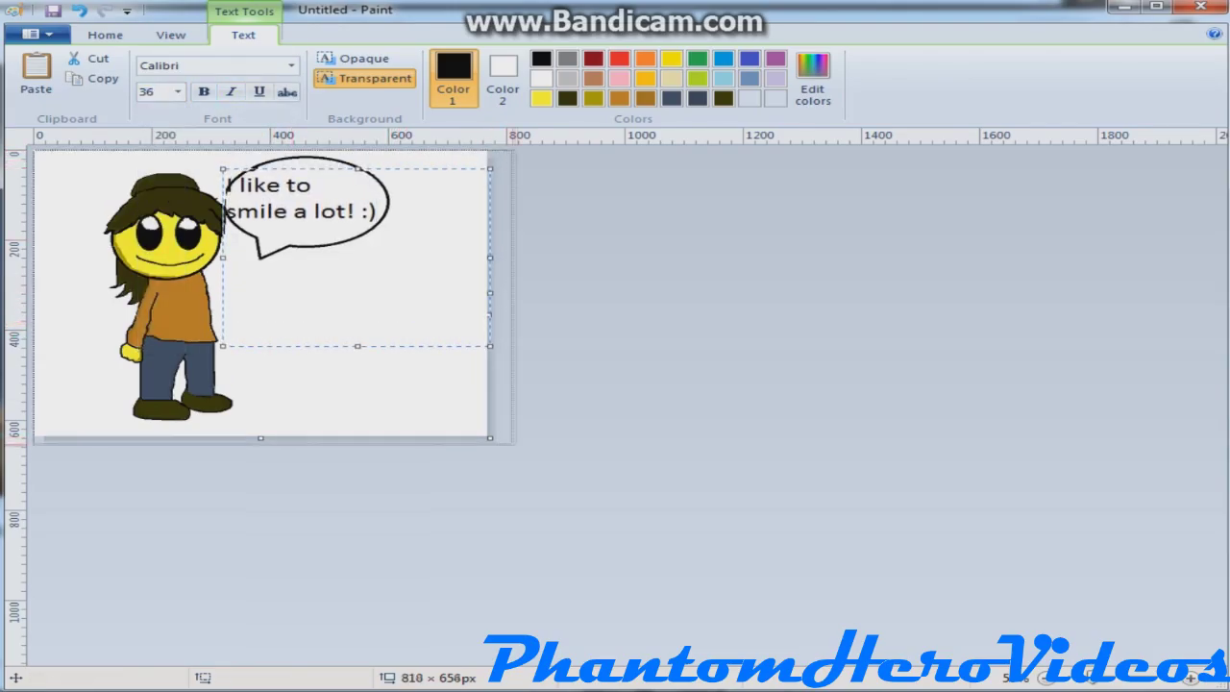
# Enlarge the canvas to 820 × 658 px, set the caption's font size to 28, and place the text
pyautogui.moveTo(493, 437); pyautogui.dragTo(520, 447)
pyautogui.hotkey('ctrl', 'a')
pyautogui.click(178, 91)
pyautogui.click(158, 294)
pyautogui.click(379, 404)
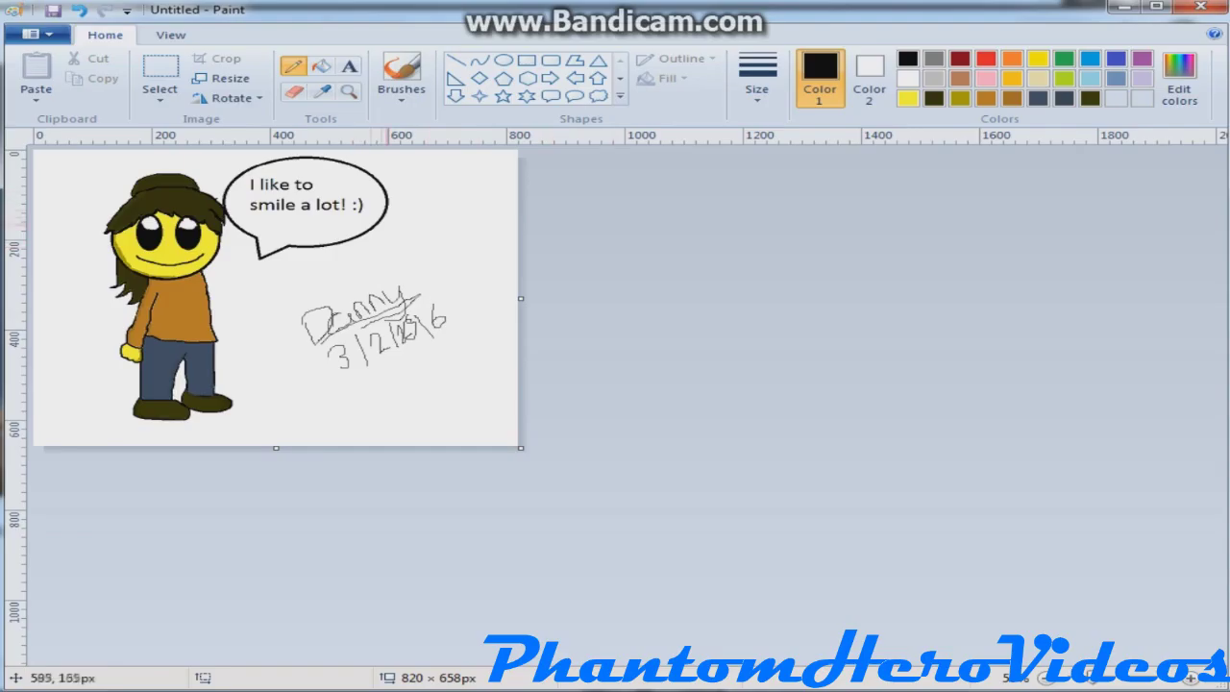
# Save the finished drawing as a PNG file in the drawings folder
pyautogui.click(52, 10)
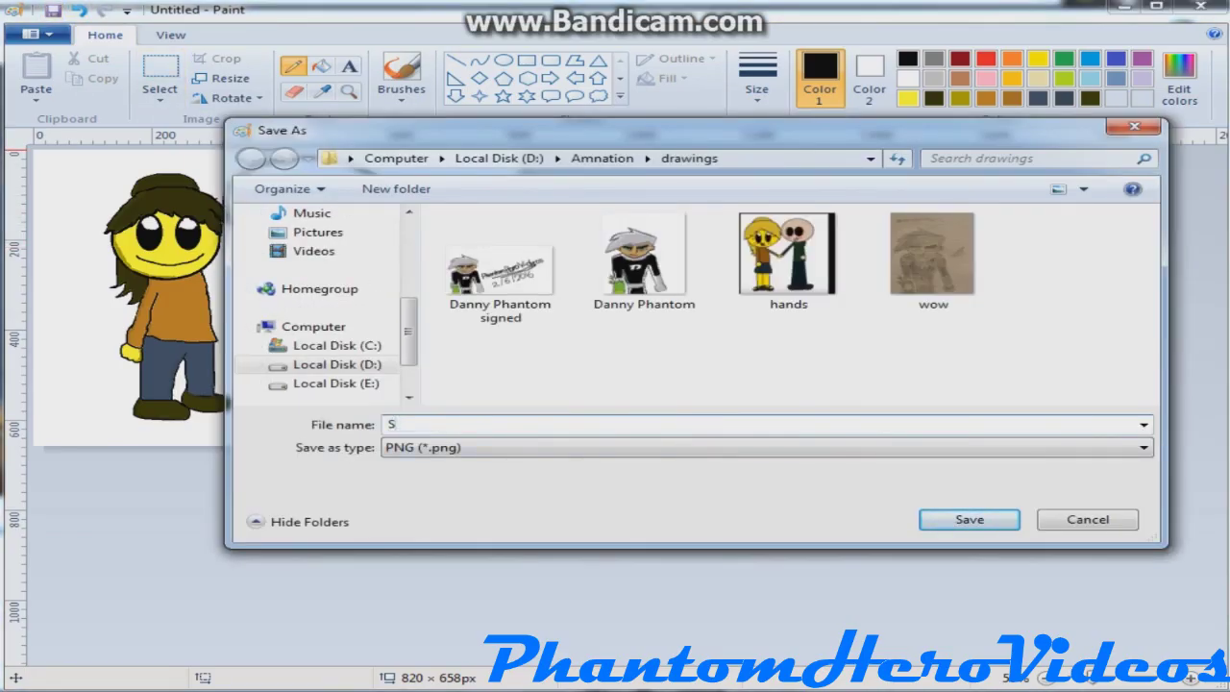
pyautogui.press('Return')
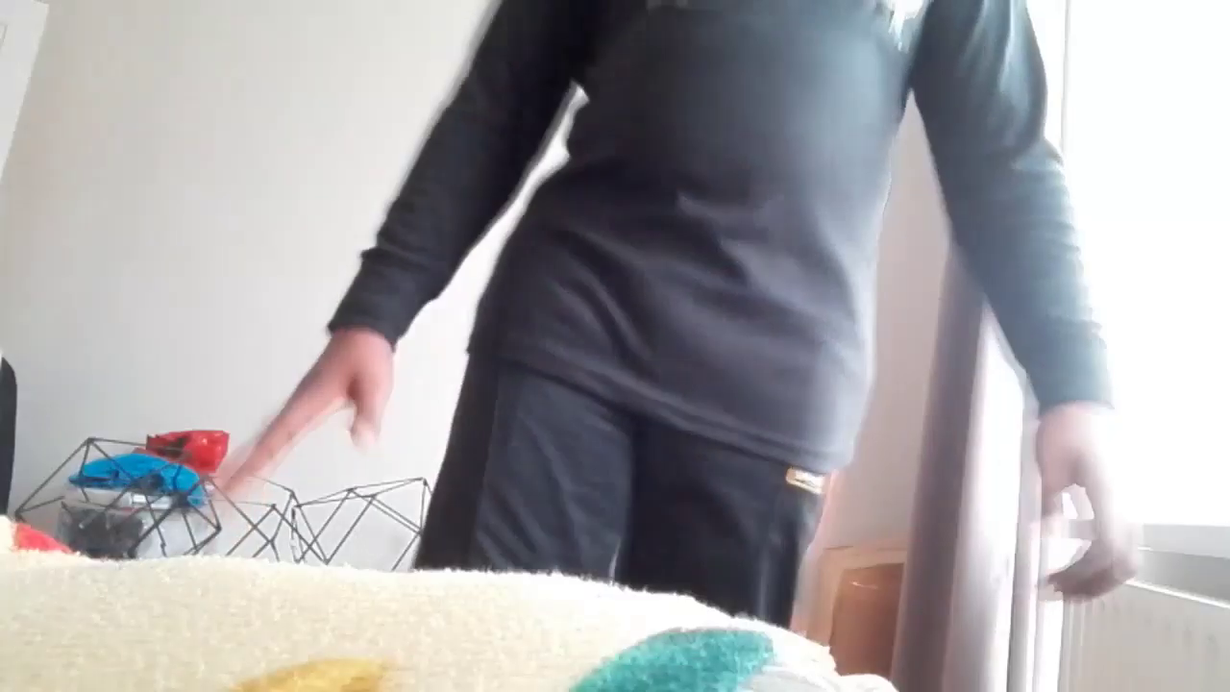